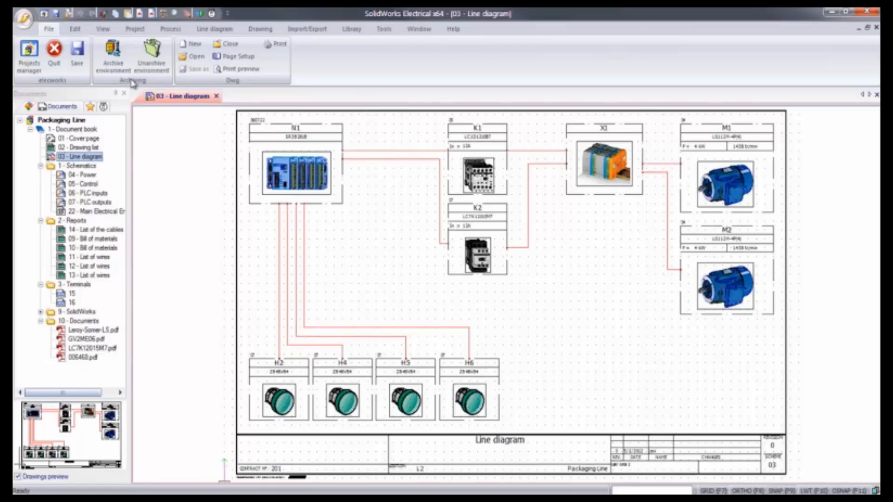
Insert the blue Motor symbol from the Motors class into the line diagram, directly below motor M2.
click(213, 29)
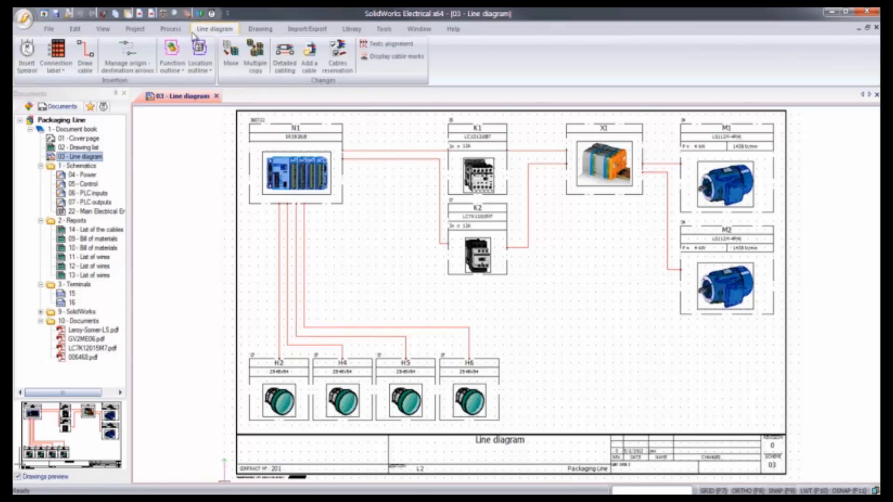
click(28, 65)
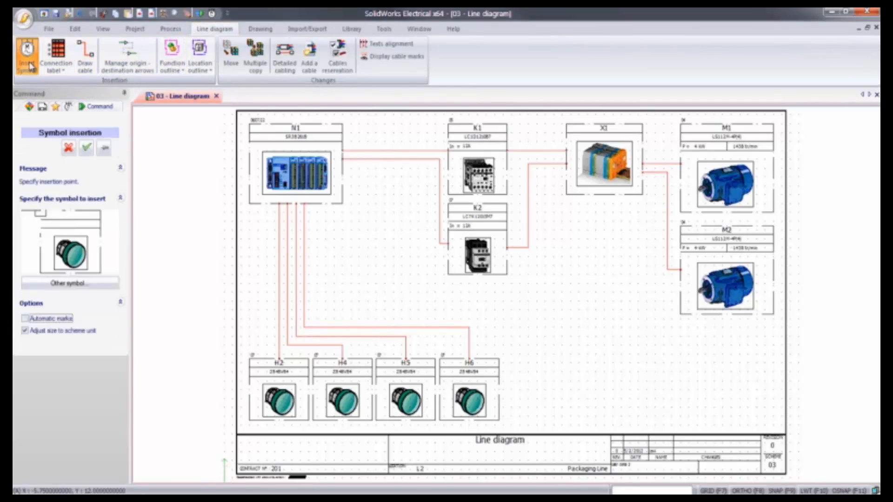
click(52, 284)
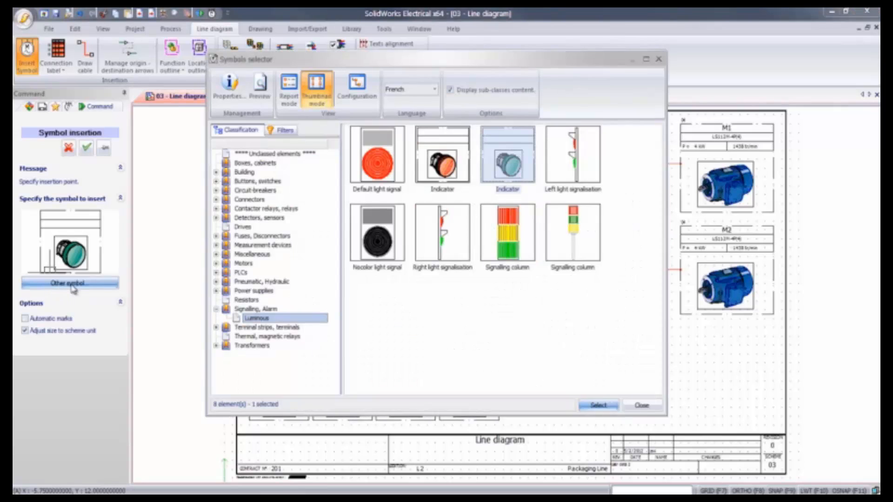
click(231, 265)
click(572, 160)
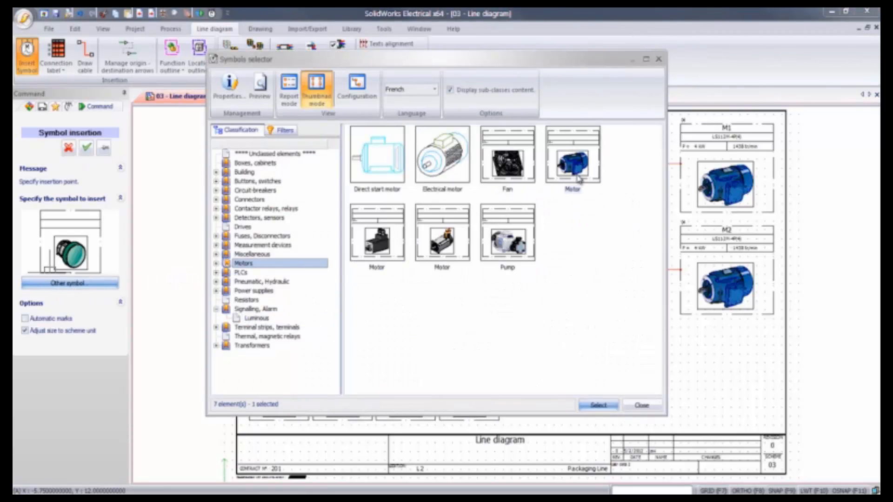
click(588, 404)
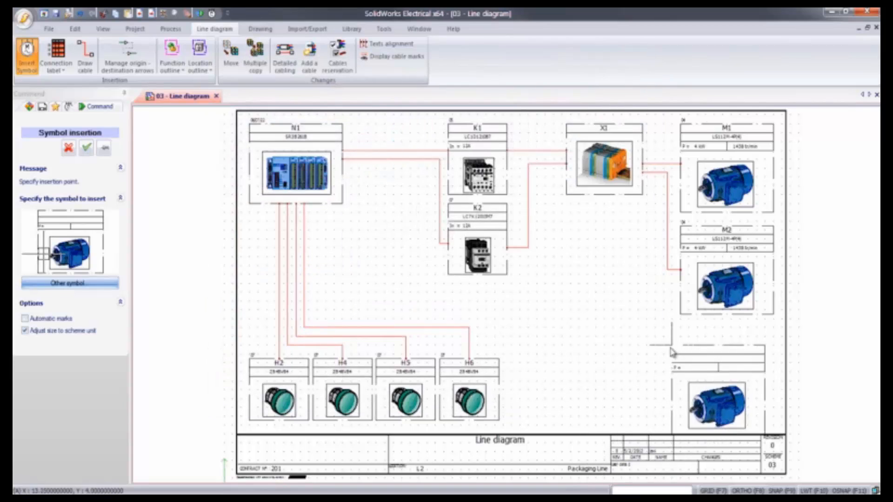
click(683, 328)
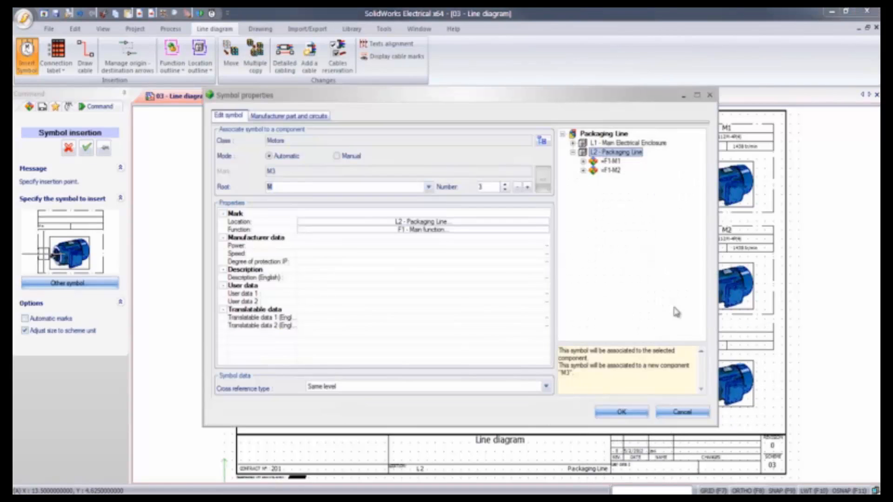
Assign the Leroy Somer part LS112M-4P(4) to the new motor and accept its symbol properties in location L2 - Packaging Line.
click(573, 144)
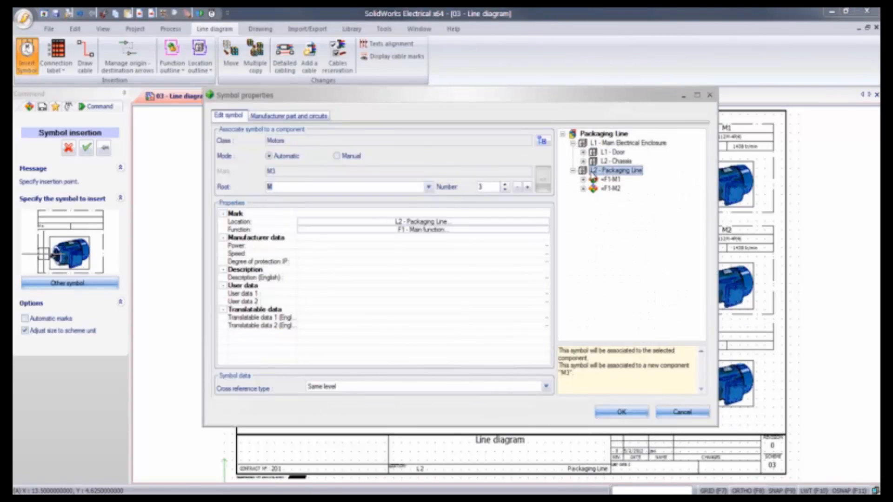
click(308, 118)
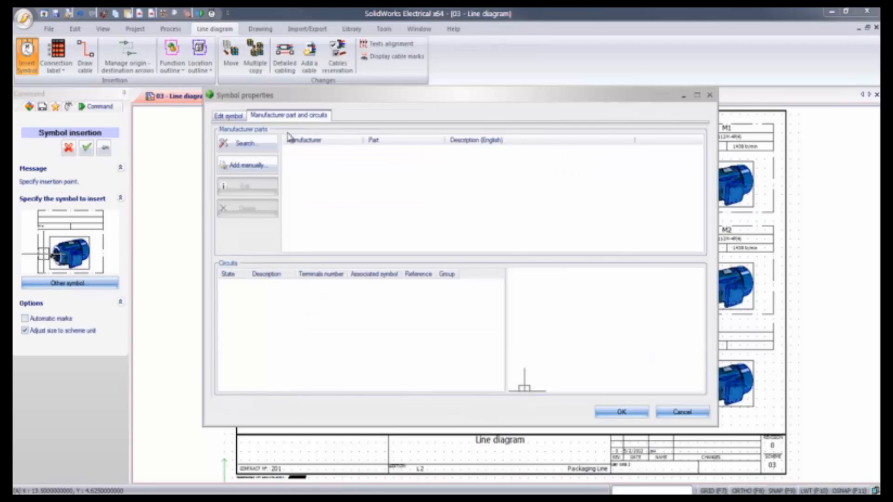
click(245, 143)
click(387, 186)
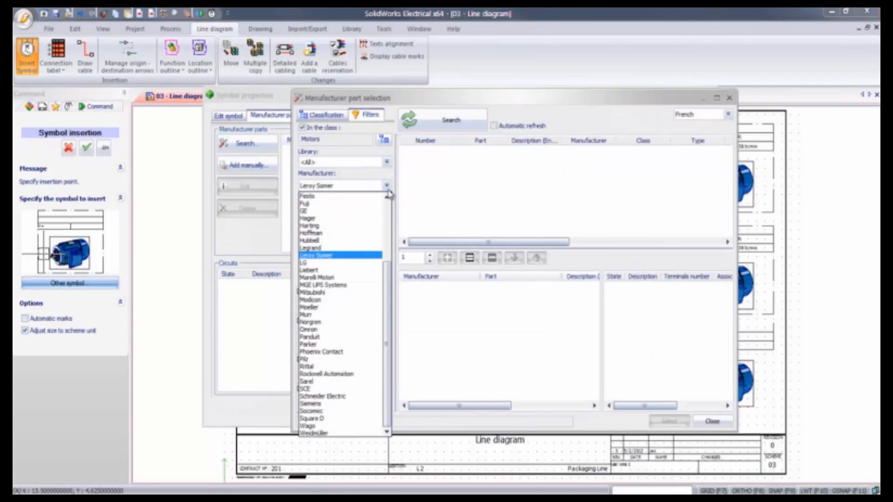
scroll(390, 289, up, 4)
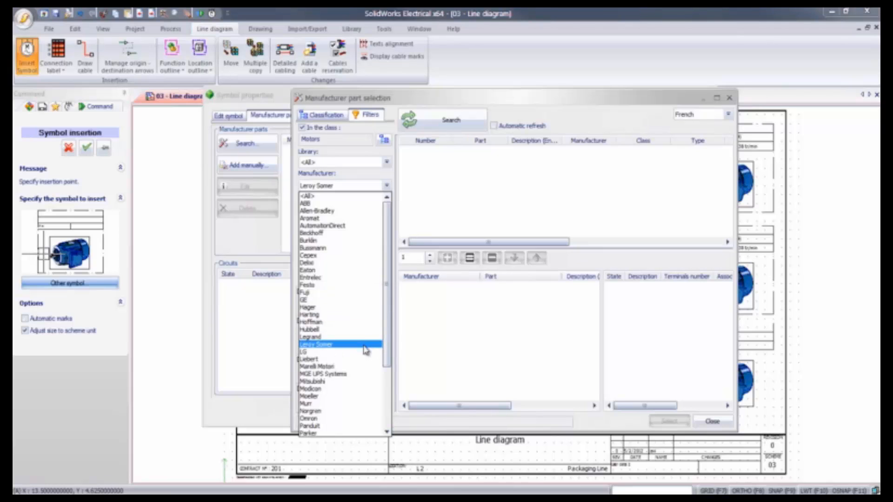
click(366, 350)
click(447, 120)
click(471, 200)
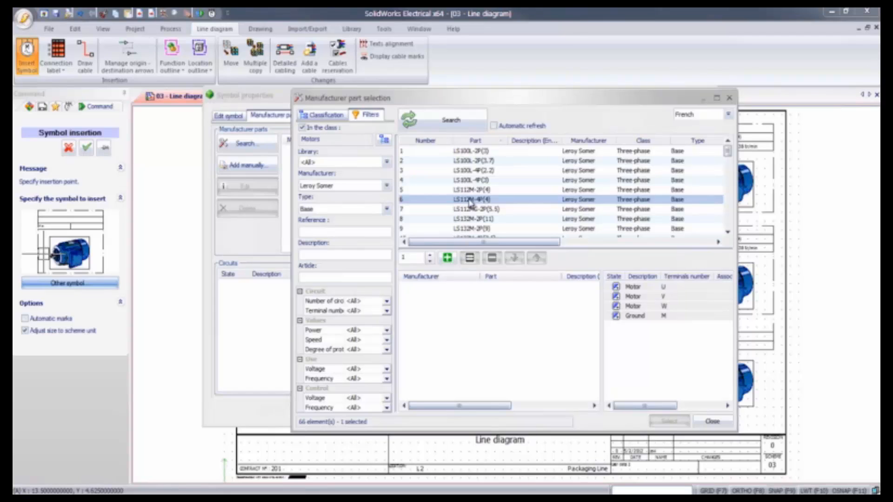
click(447, 258)
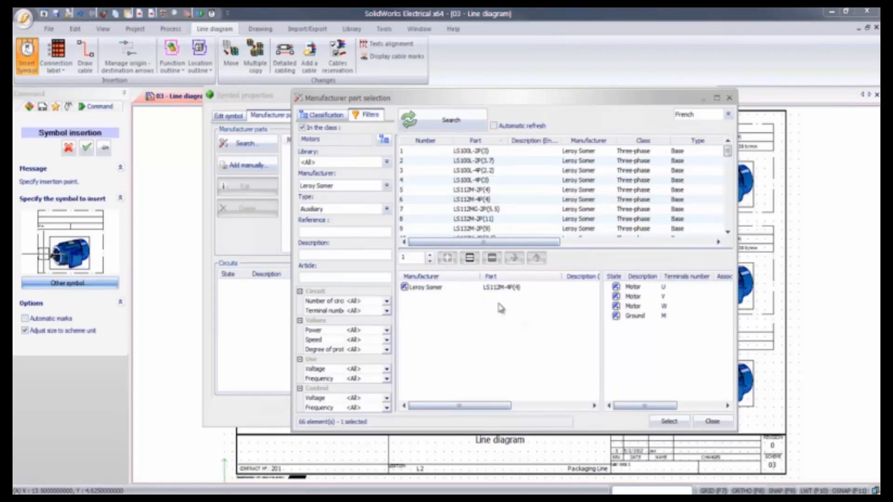
click(669, 421)
click(622, 414)
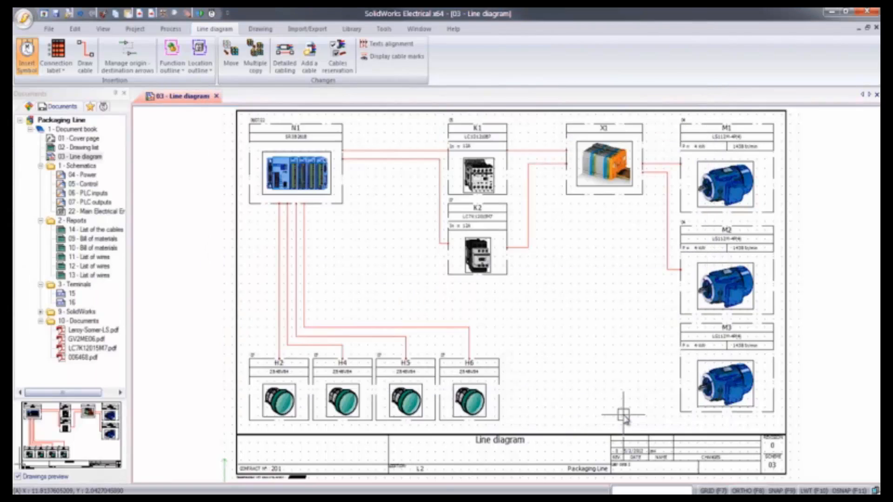
Draw a cable from the new motor below M2 up to terminal strip X1.
click(85, 54)
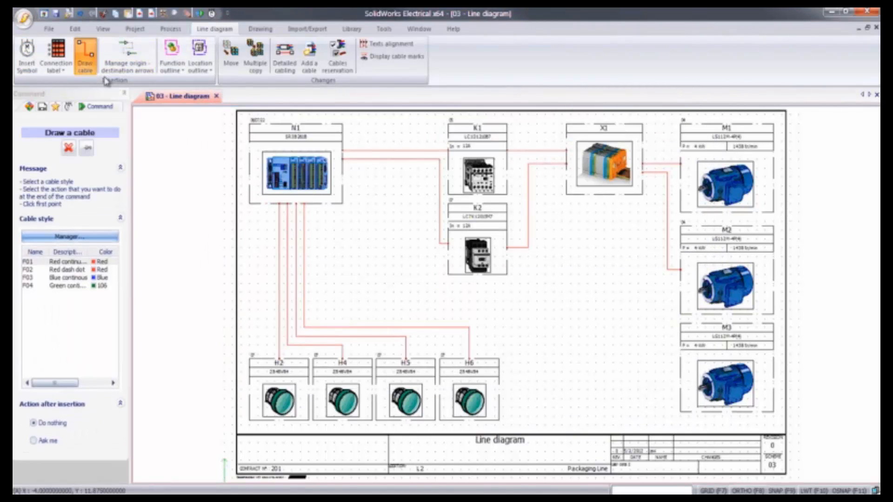
click(675, 358)
click(646, 354)
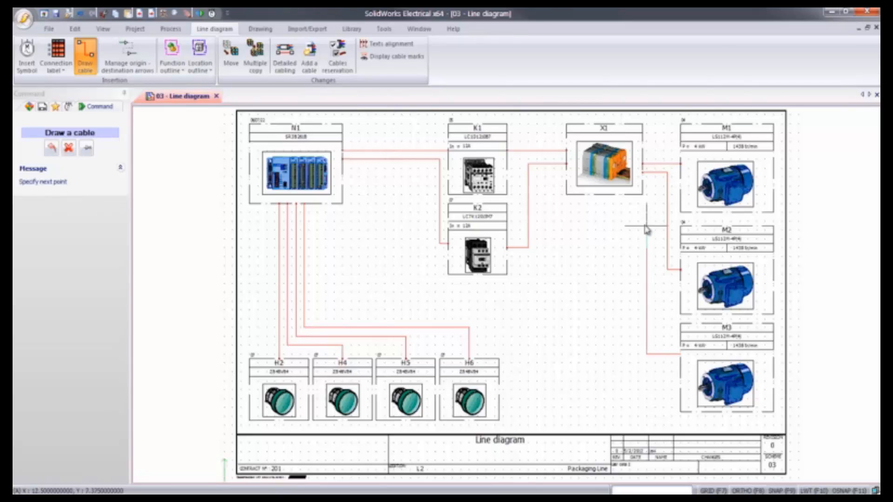
click(643, 182)
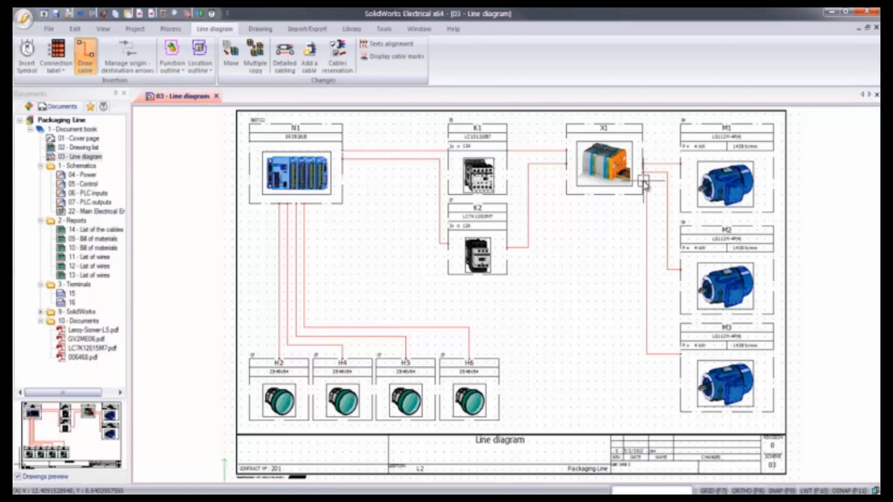
Open detailed cabling for the new cable and add 4 terminals to strip X1.
double_click(646, 195)
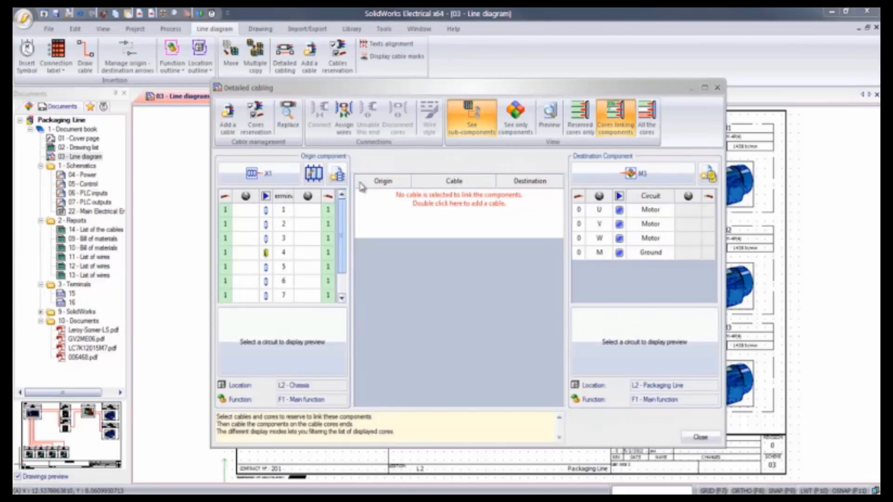
double_click(366, 216)
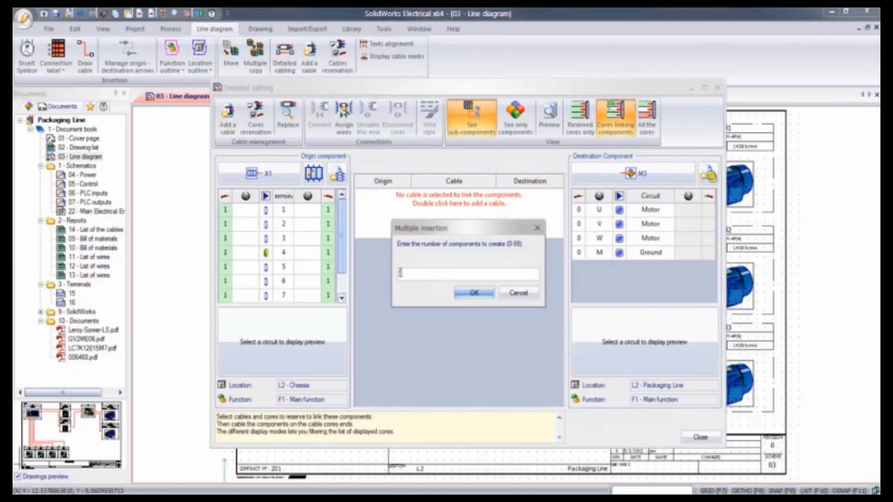
click(474, 292)
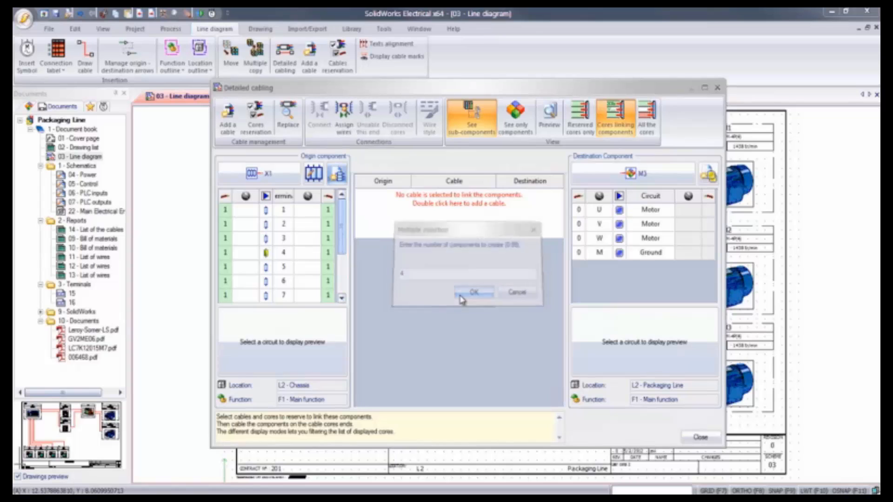
Duplicate the W4 - Power cable and reserve all cores of the copy to link X1 with the new motor.
click(269, 128)
click(348, 276)
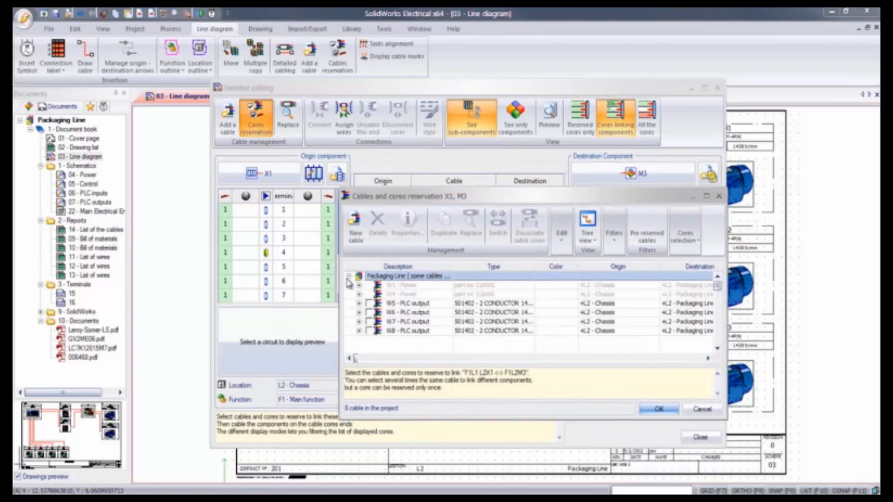
click(386, 295)
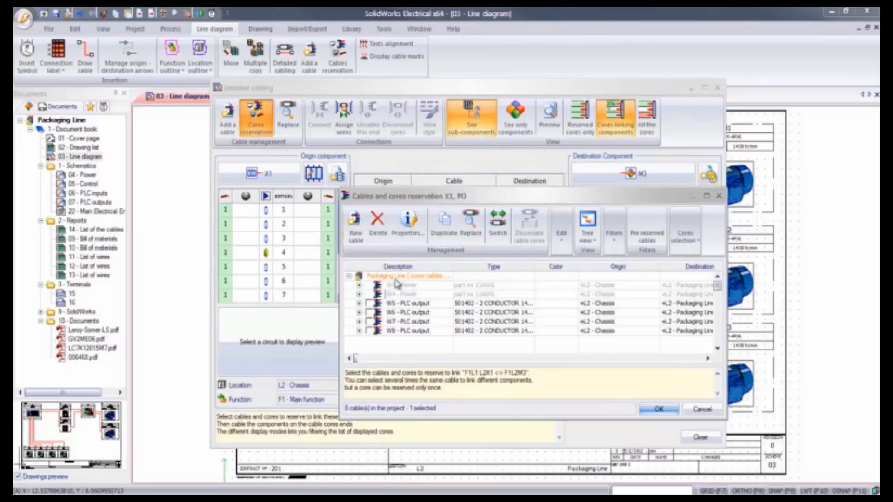
click(444, 226)
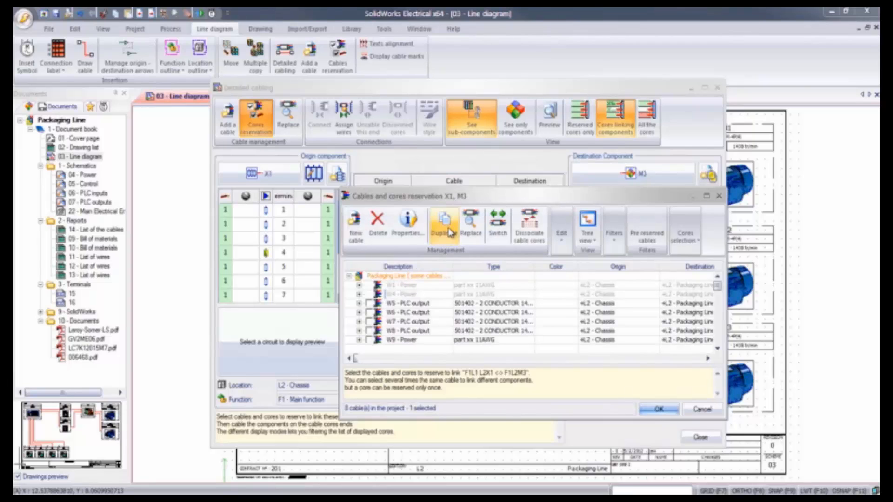
click(369, 340)
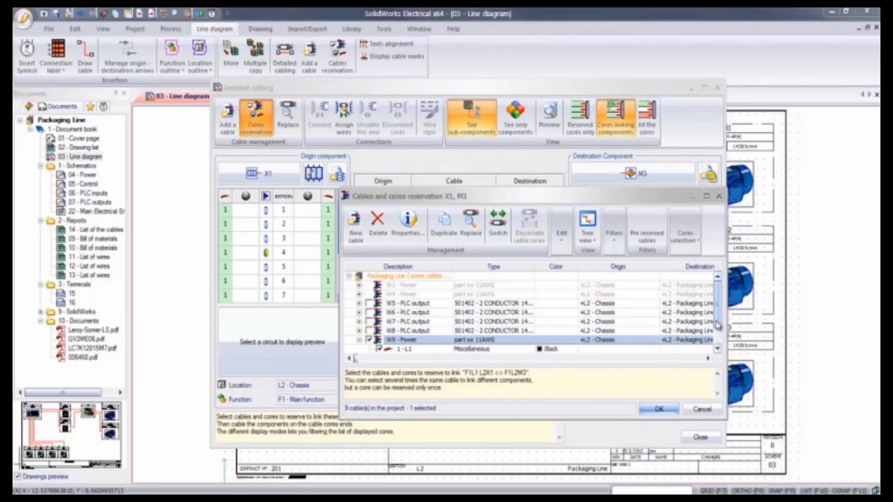
click(719, 344)
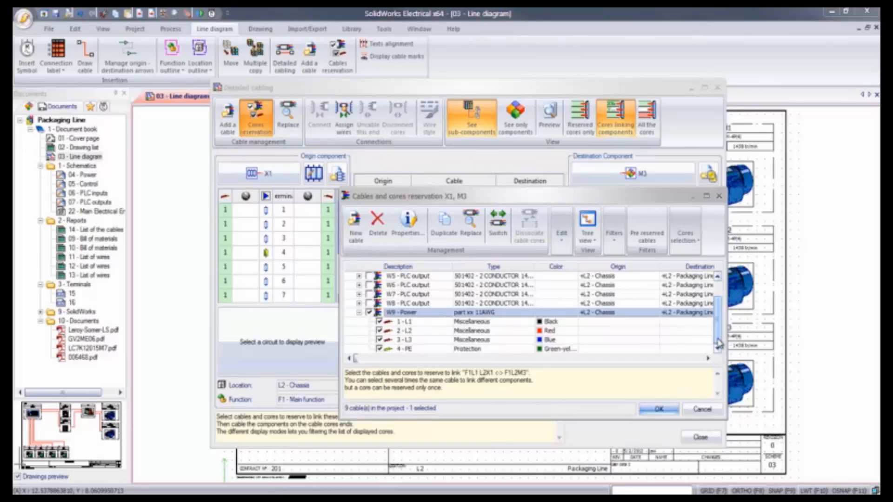
click(659, 410)
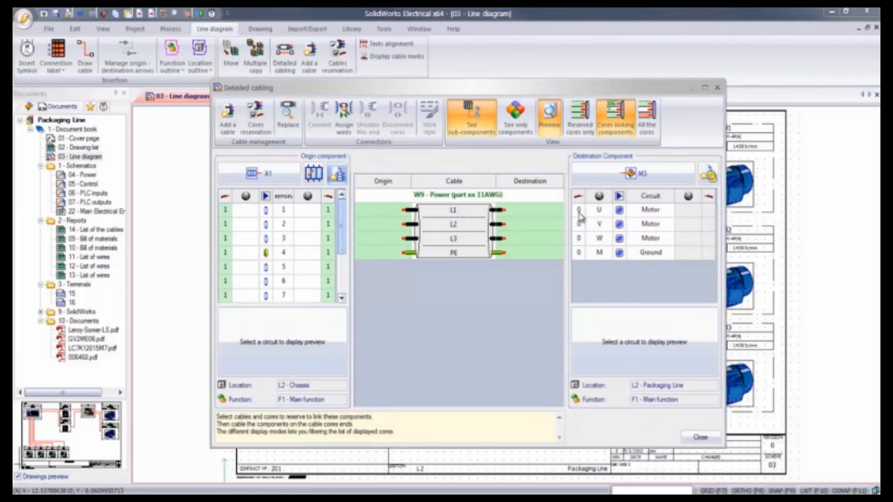
Connect the destination ends of cores L1, L2, L3 and PE to the motor's U, V, W and M terminals.
drag(579, 211, 579, 254)
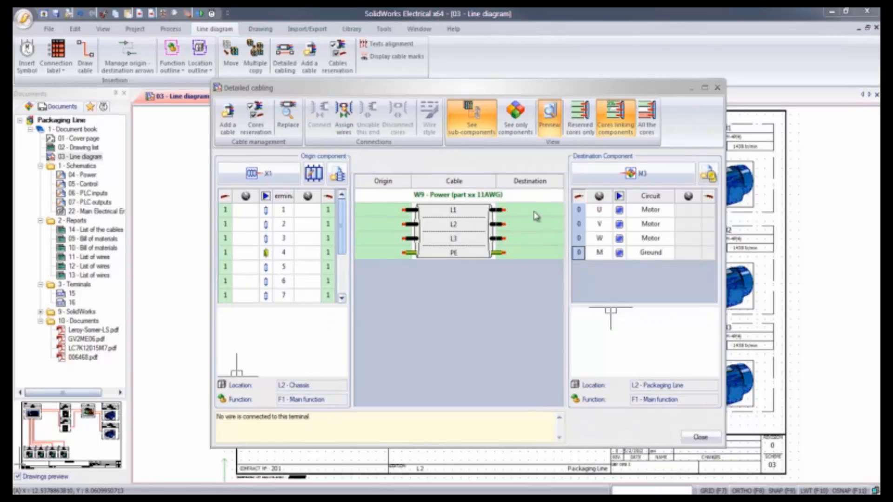
drag(536, 216, 532, 255)
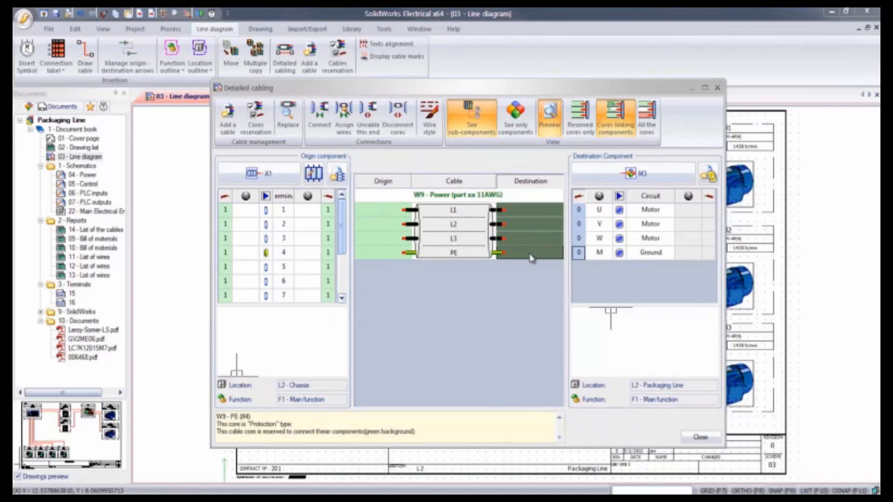
click(321, 122)
Connect the origin ends of the four cores to X1 terminals 9 to 12 and close detailed cabling.
drag(370, 217, 327, 295)
scroll(334, 268, down, 2)
click(320, 120)
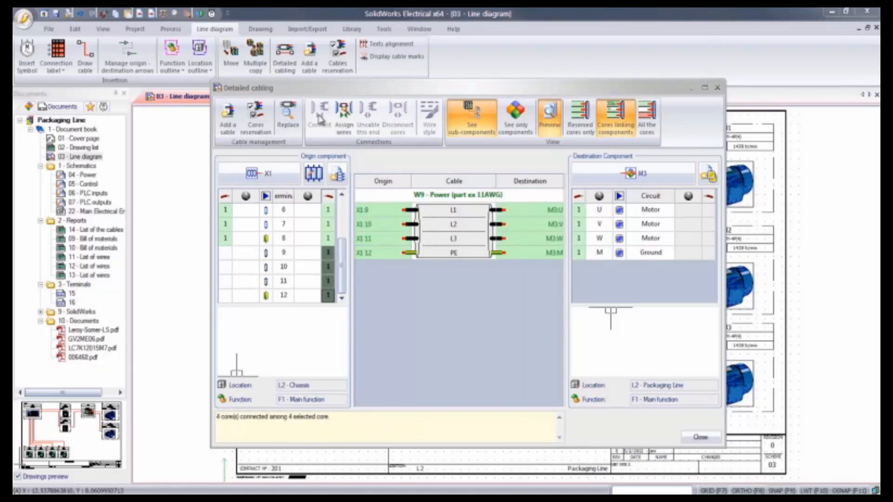
click(701, 437)
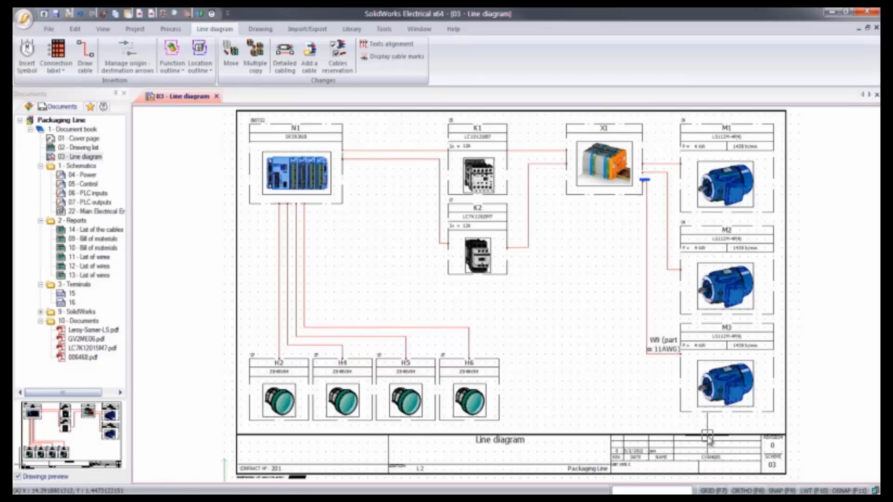
Open the 04 - Power schematic and examine the Protections, Interruptors / Contactors and Command symbol groups.
double_click(77, 176)
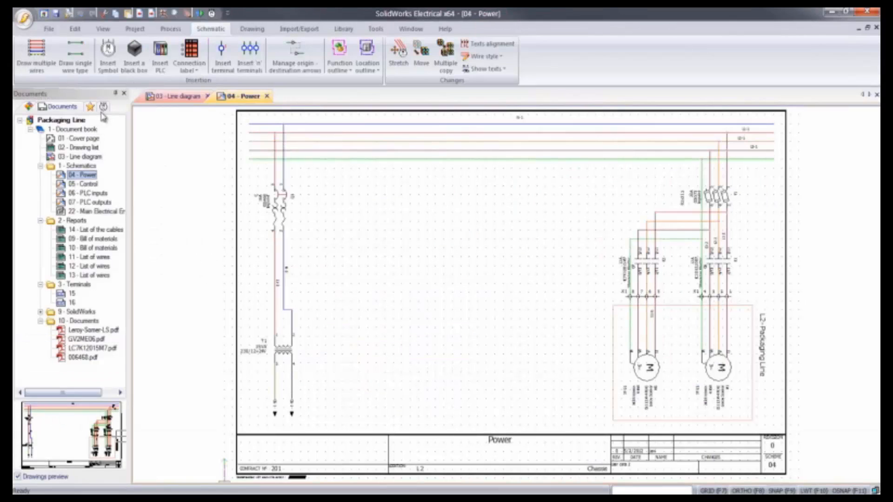
click(102, 107)
click(65, 171)
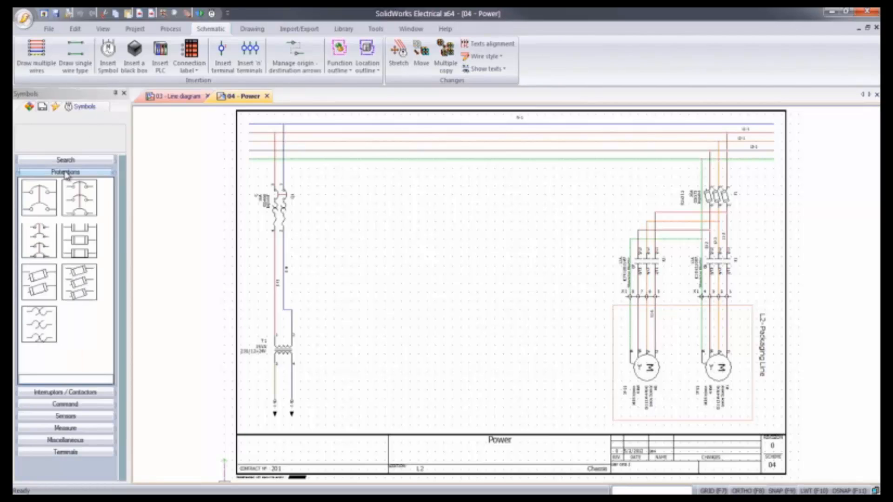
click(65, 172)
click(64, 184)
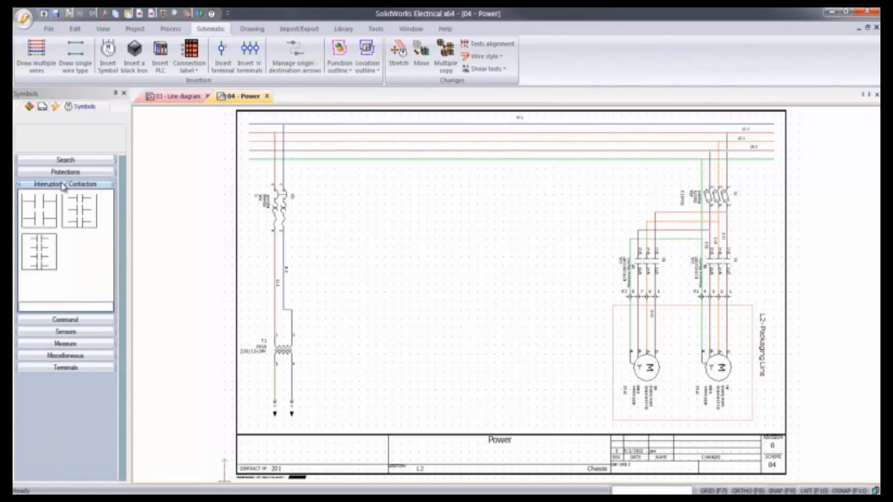
click(63, 184)
click(64, 197)
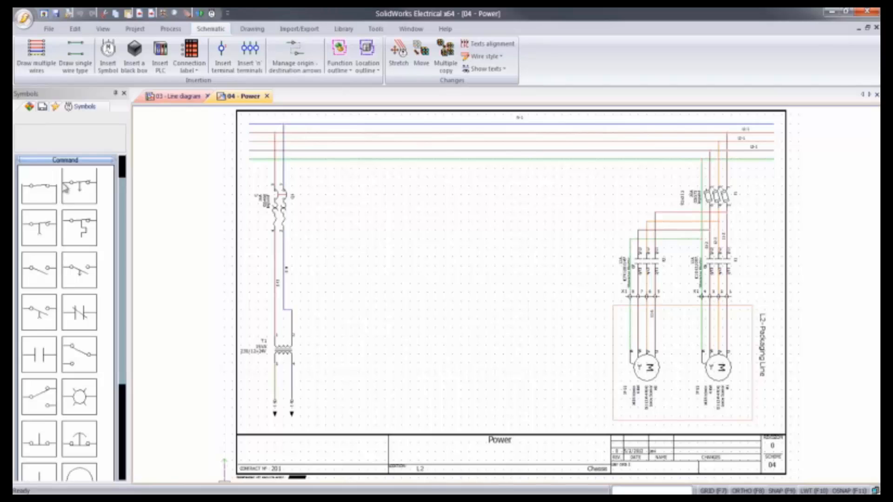
click(65, 160)
Insert the vertical Motor start macro onto the supply wires, between transformer T1 and the two existing motor circuits.
click(55, 107)
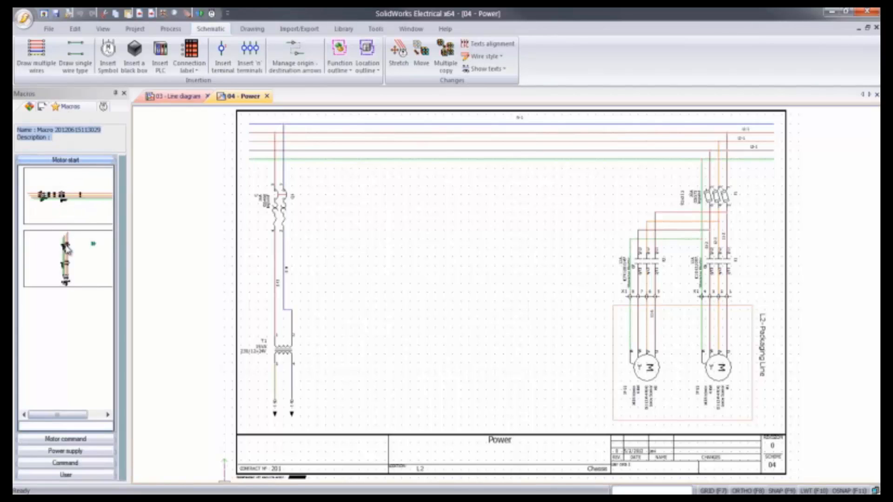
mouse_move(66, 248)
mouse_down()
mouse_move(126, 231)
mouse_move(316, 264)
mouse_move(457, 270)
mouse_up()
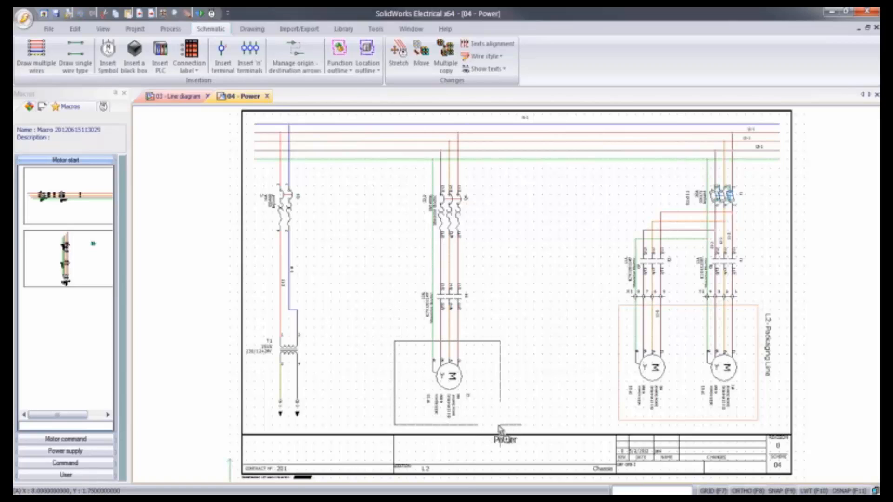
Associate the motor symbol of the new motor circuit with component =F1-M3 in location L2 - Packaging Line.
scroll(429, 408, up, 5)
right_click(518, 328)
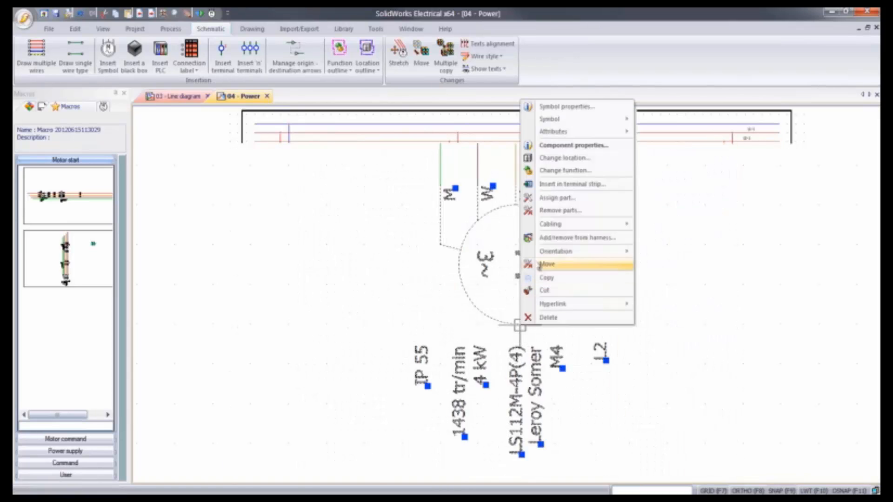
click(558, 110)
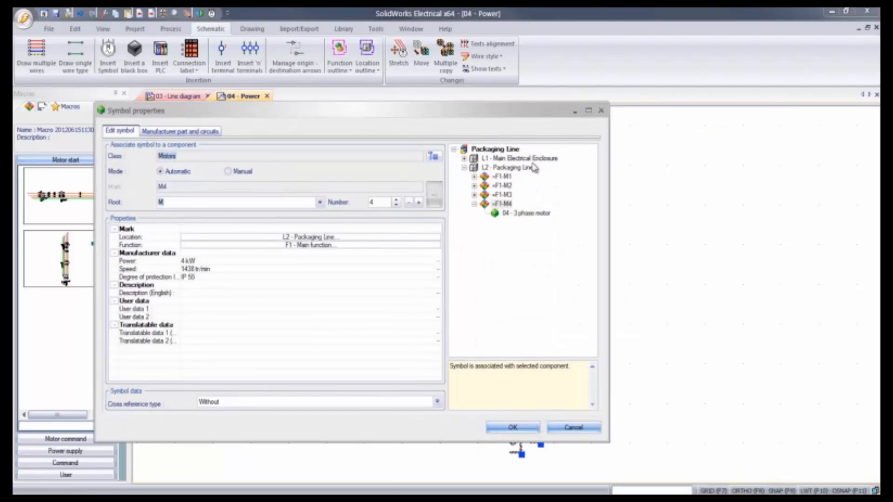
click(502, 194)
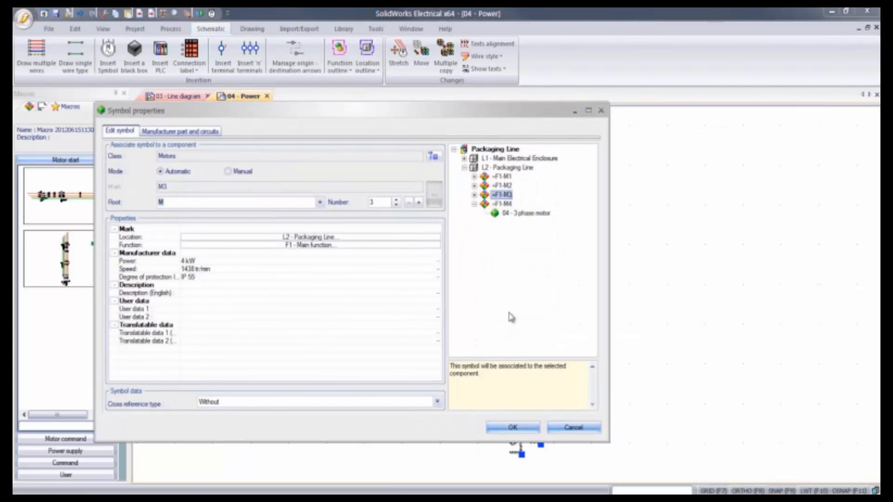
click(513, 428)
scroll(505, 422, down, 5)
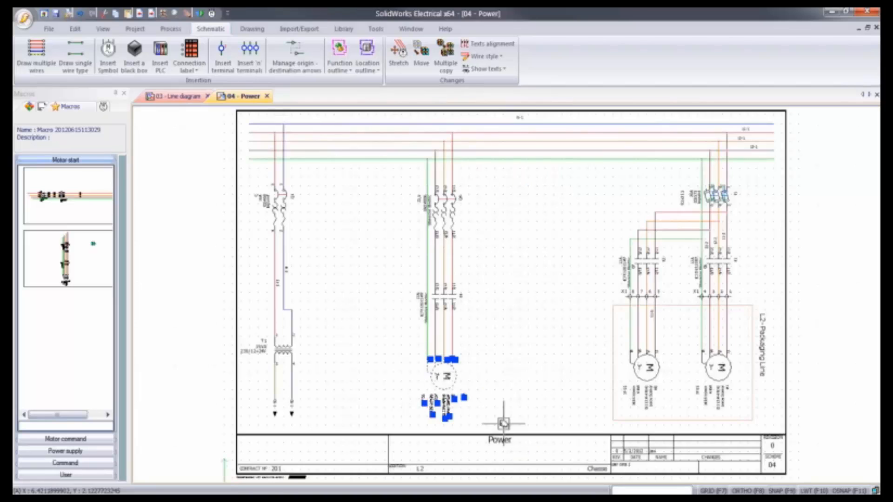
Associate the three-pole power contact symbol above the new motor with contactor =F1-K3 in location L2 - Chassis.
right_click(437, 295)
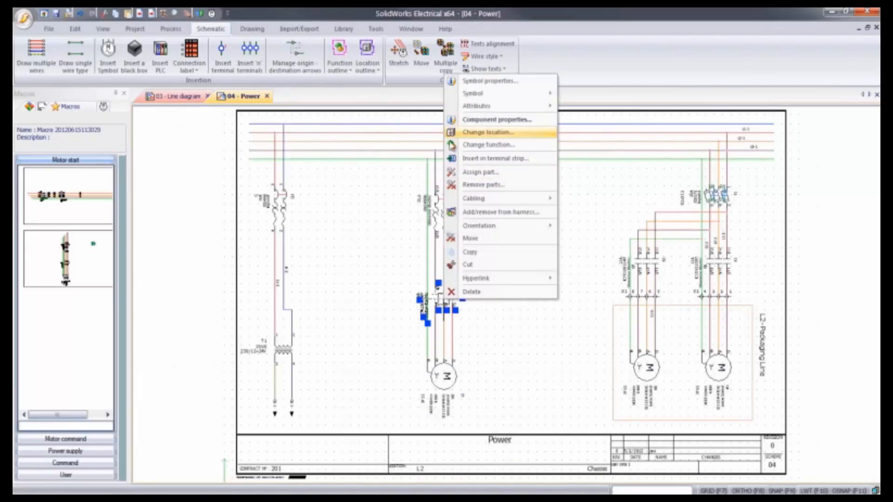
click(460, 81)
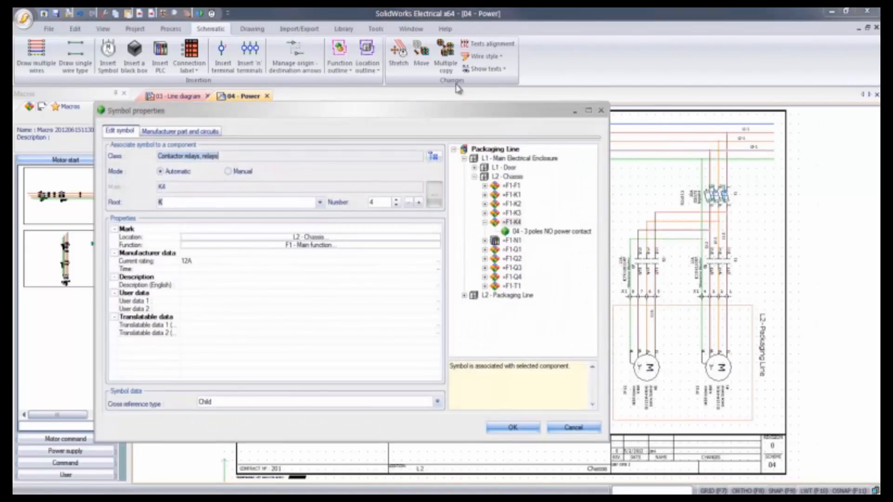
click(513, 213)
click(514, 426)
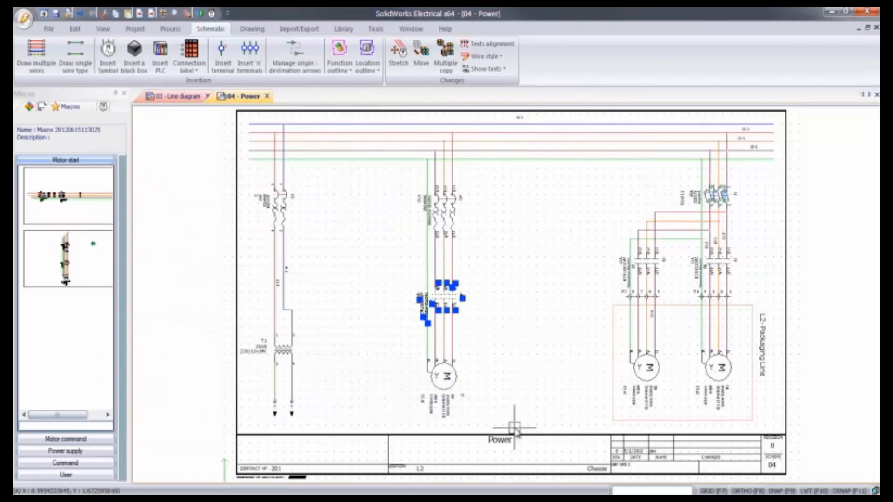
Associate the magneto-thermal circuit breaker symbol of the new motor circuit with component =F1-Q3 in L2 - Chassis.
right_click(450, 215)
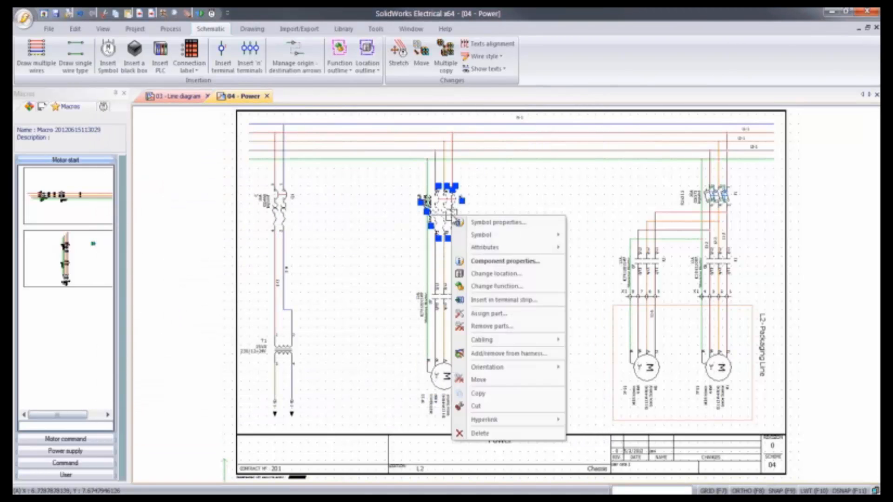
click(473, 223)
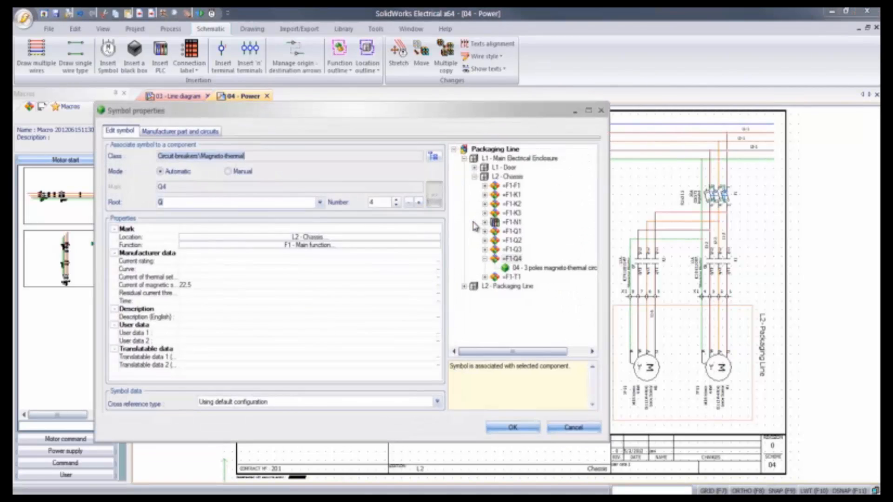
click(512, 250)
click(514, 427)
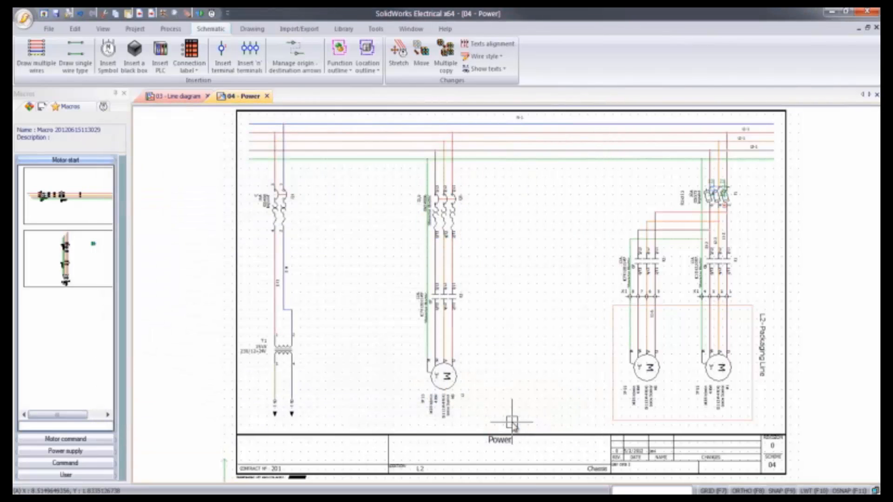
Insert a row of terminals across the four wires between contactor K3 and the new motor, assigning all of them to terminal strip X1.
click(255, 65)
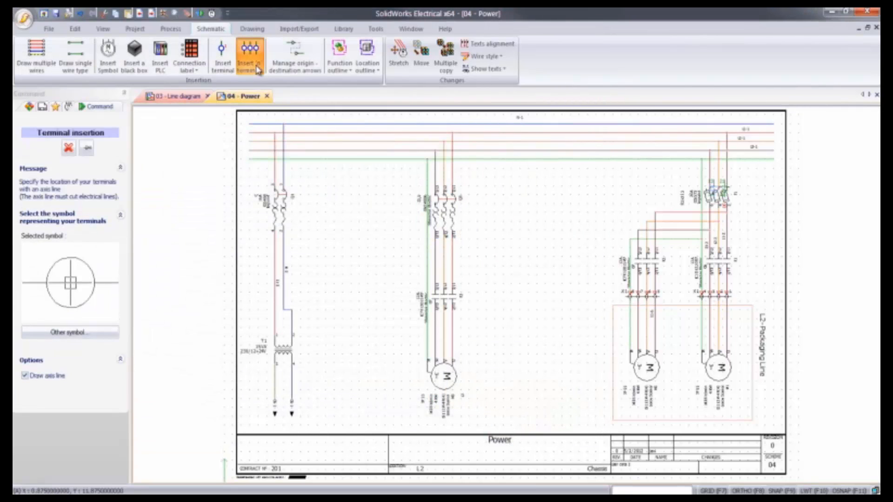
click(461, 328)
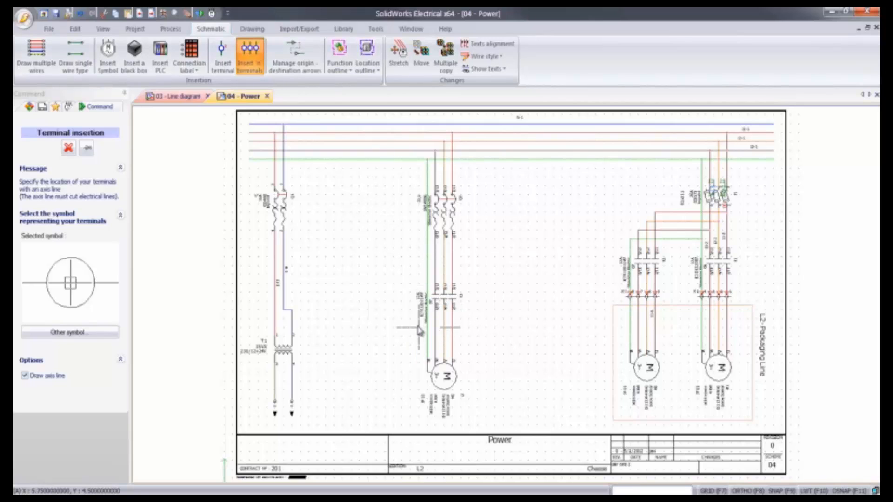
click(418, 328)
click(419, 331)
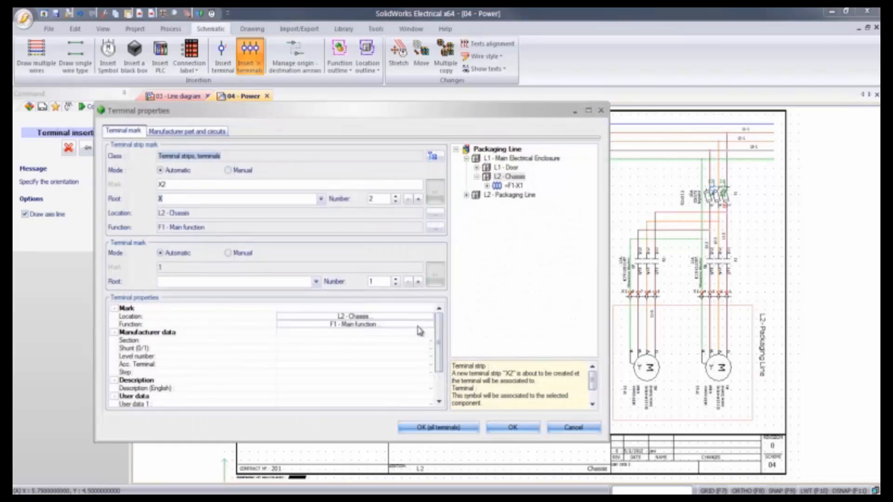
click(497, 186)
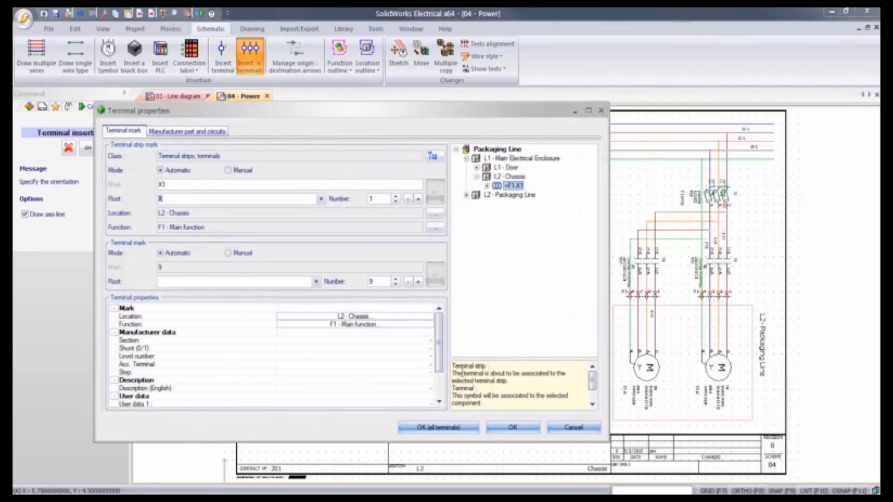
click(438, 427)
Open the 05 - Control and 06 - PLC inputs schematics from the project's document book.
click(43, 108)
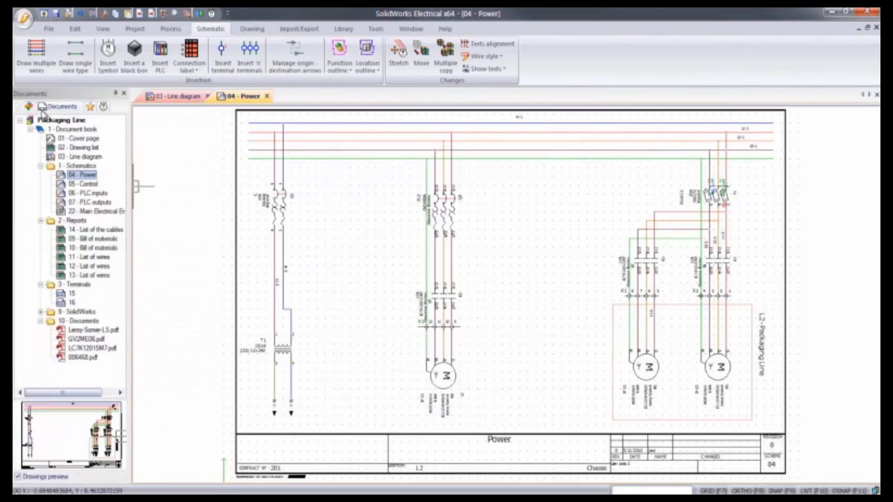
double_click(81, 185)
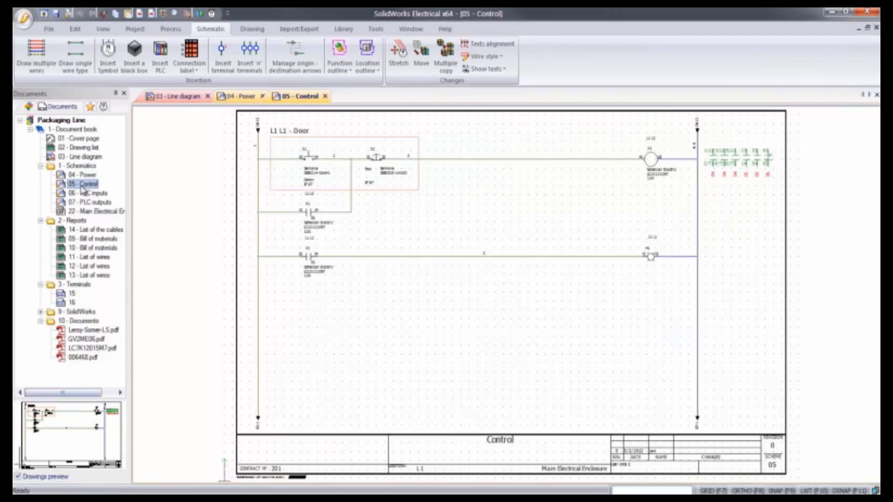
double_click(84, 193)
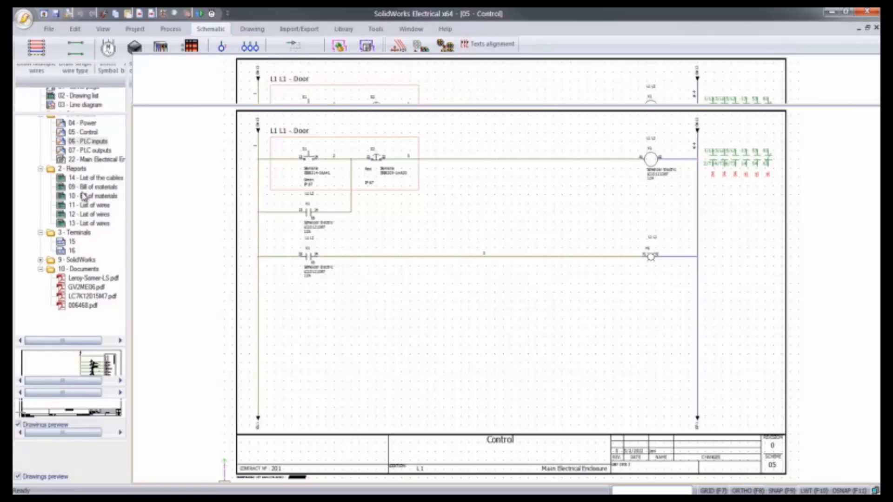
On the 07 - PLC outputs schematic, copy the parallel lamp and relay coil branch and paste it onto the second output wire.
double_click(85, 202)
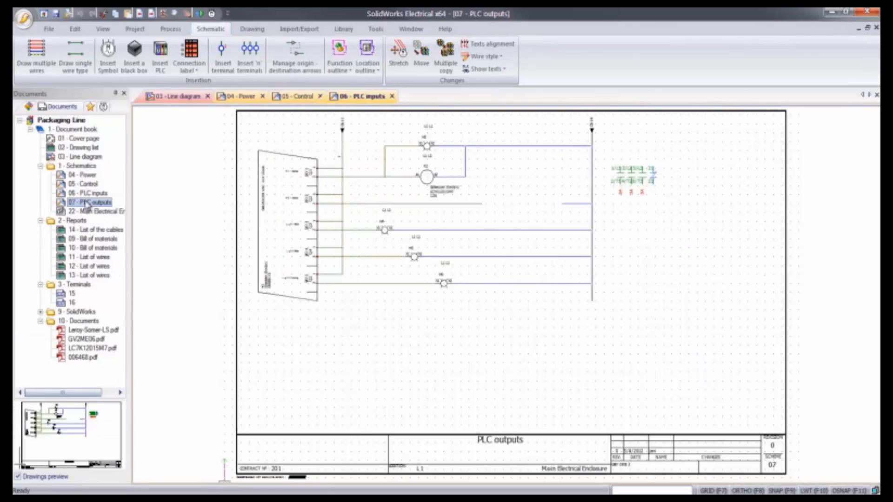
drag(475, 190, 485, 199)
key(ctrl+c)
key(ctrl+v)
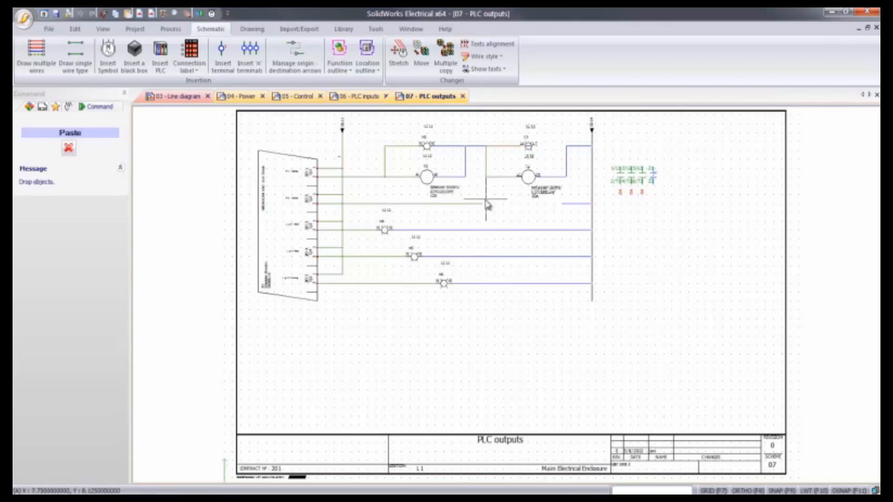
click(481, 228)
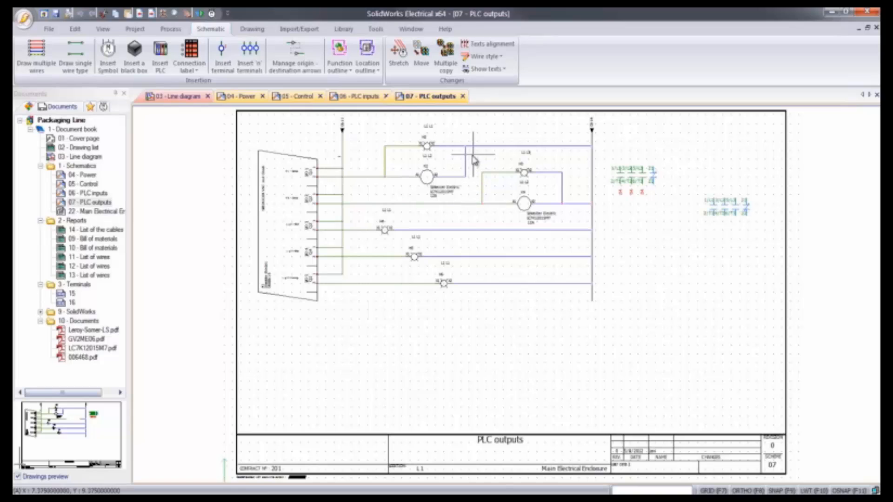
Associate the pasted relay coil symbol with contactor =F1-K3 in location L2 - Chassis.
drag(473, 150, 588, 247)
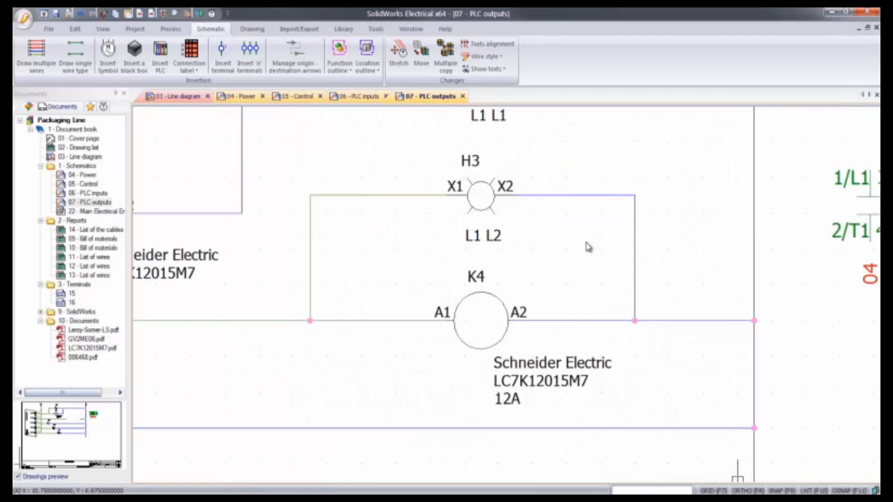
right_click(495, 296)
click(534, 78)
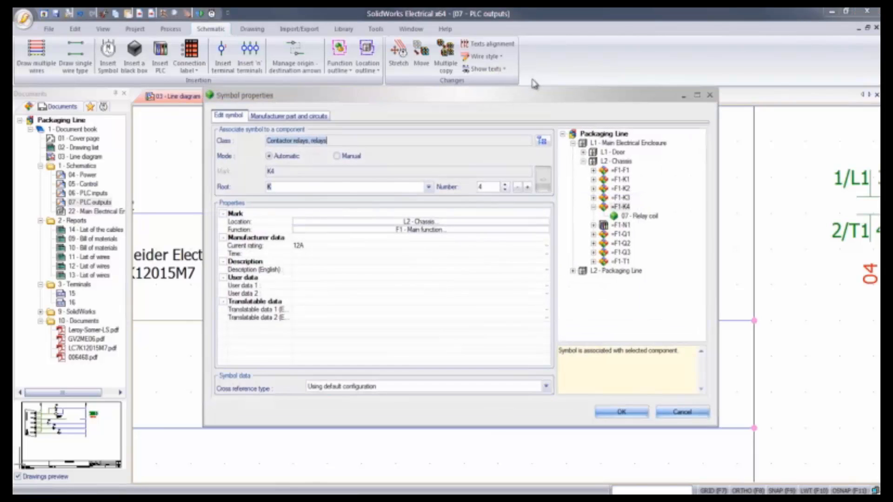
click(619, 198)
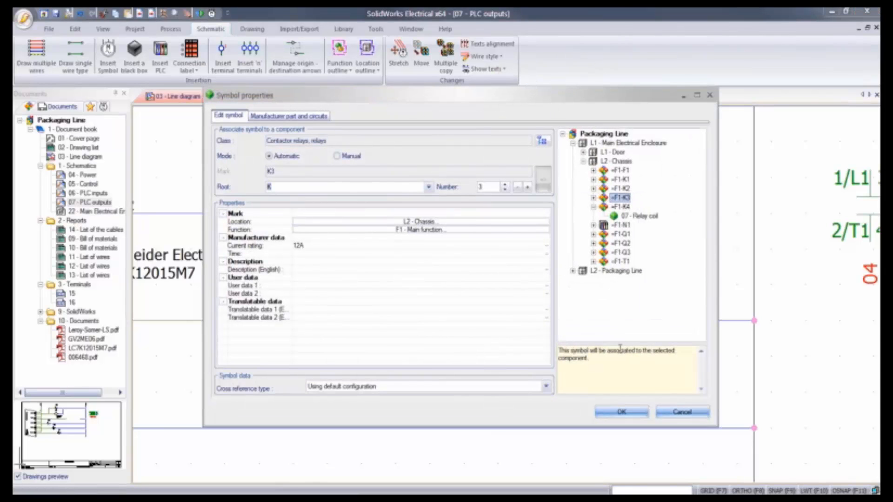
click(622, 412)
click(631, 416)
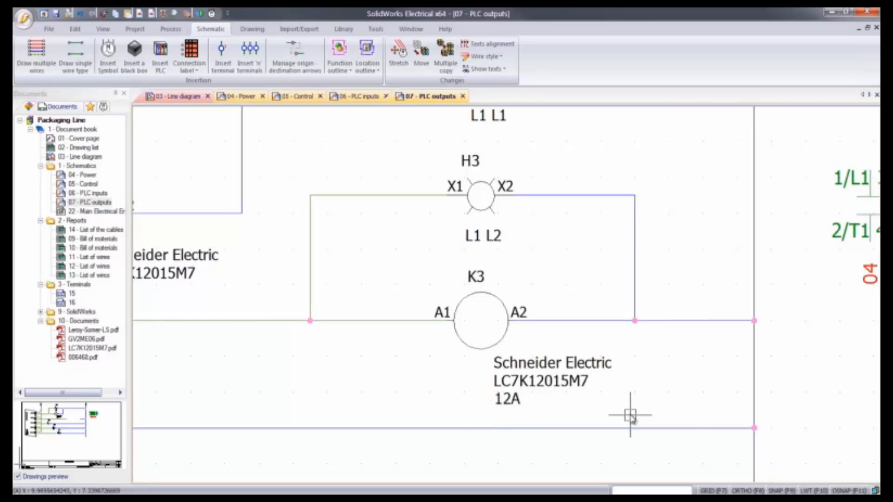
Examine the manufacturer part and circuits of contactor K3, previewing where its relay coil and power contacts are used.
double_click(511, 325)
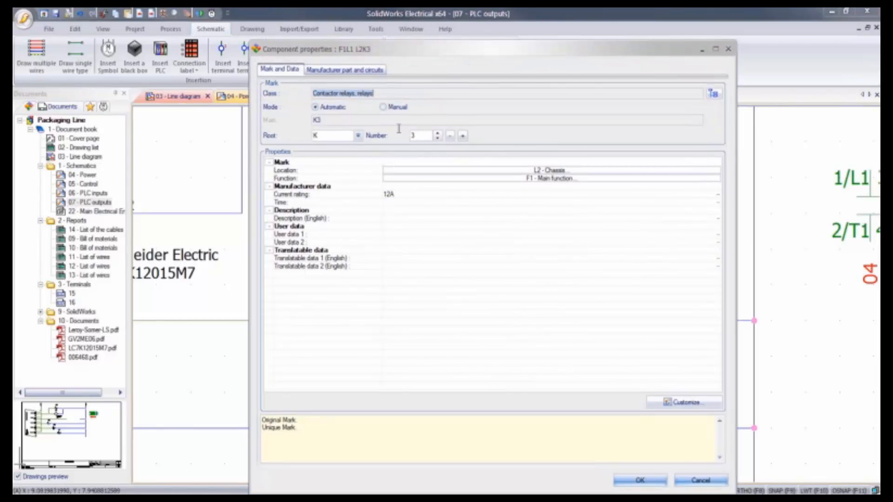
click(361, 70)
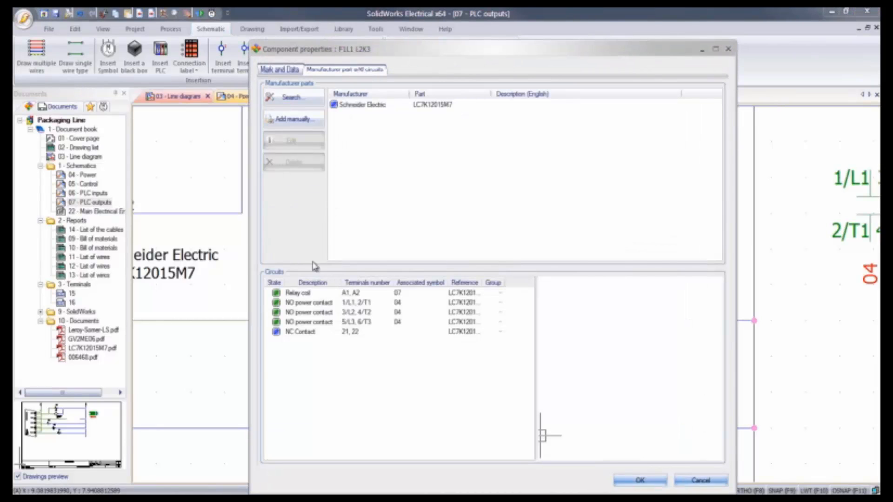
click(301, 293)
click(302, 305)
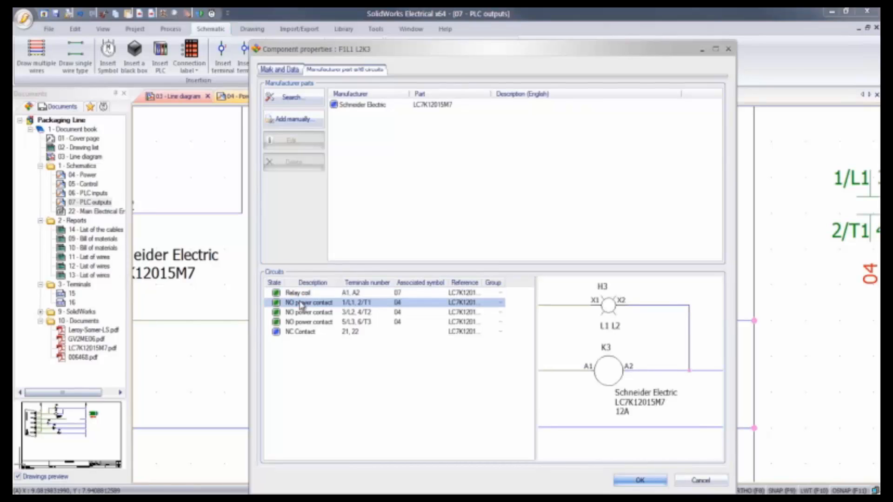
click(298, 311)
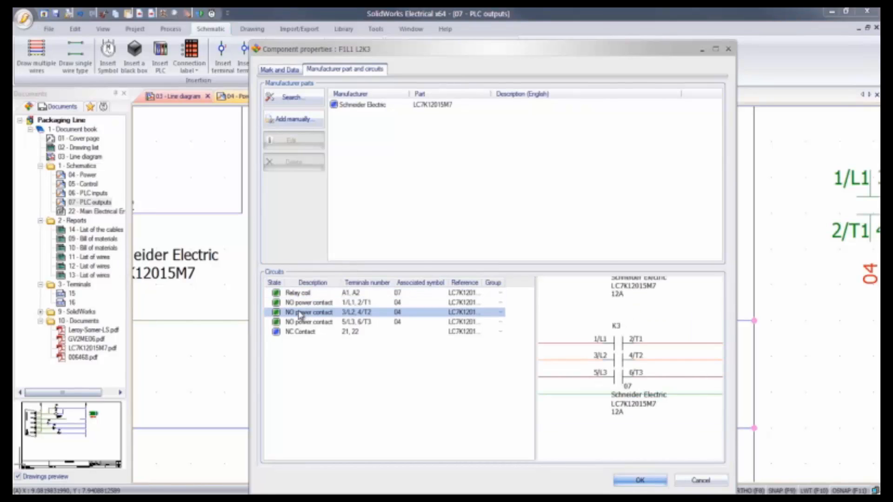
click(625, 480)
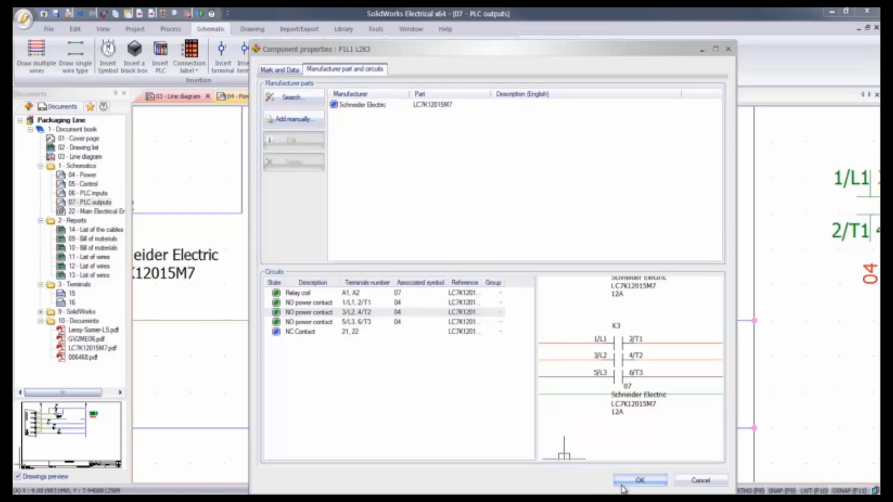
scroll(581, 419, down, 3)
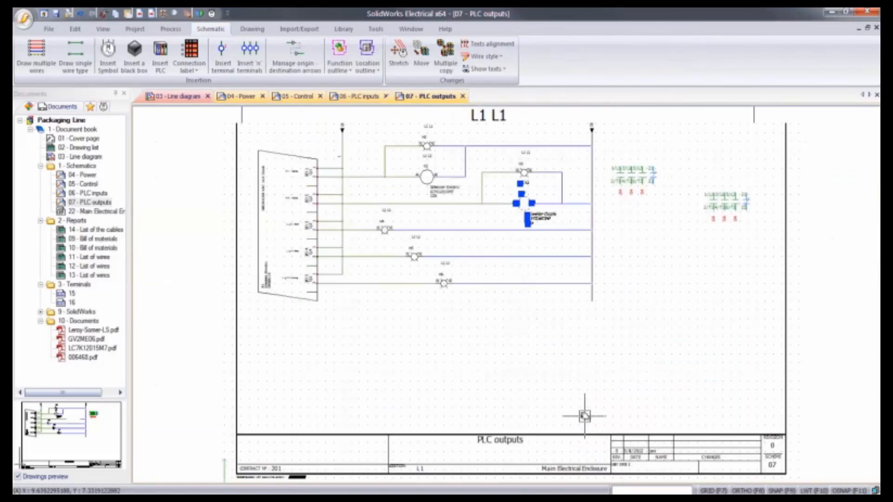
key(Escape)
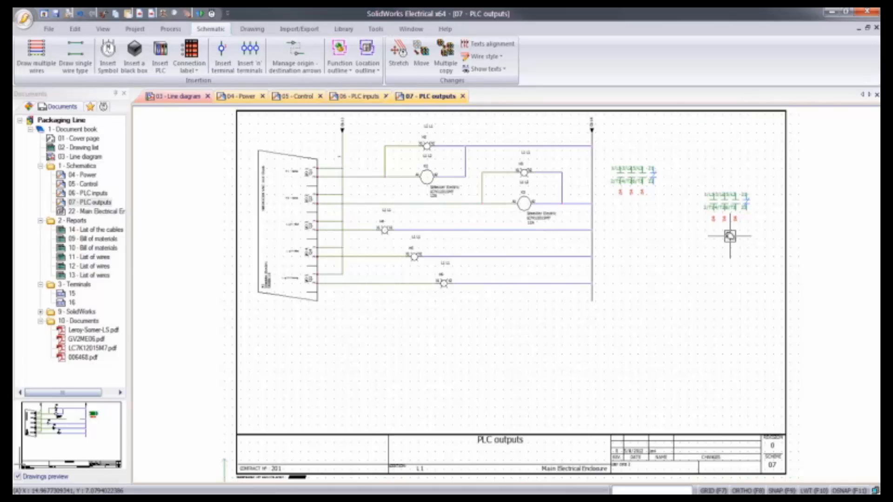
Open the 22 - Main Electrical Enclosure layout, the 09 - Bill of materials drawing and the project's Report manager.
double_click(90, 215)
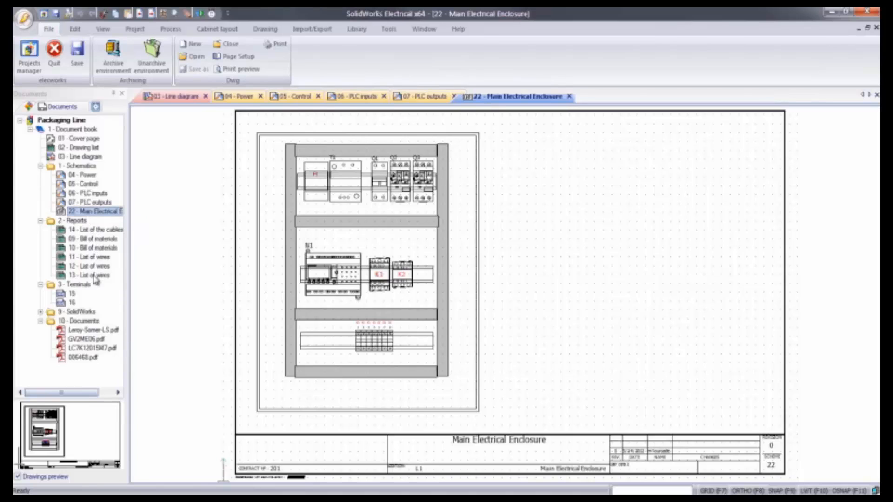
double_click(87, 239)
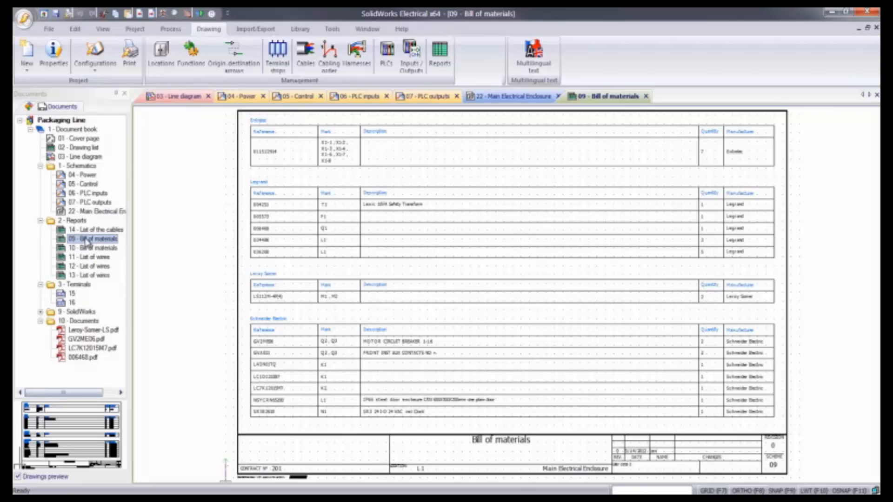
click(135, 29)
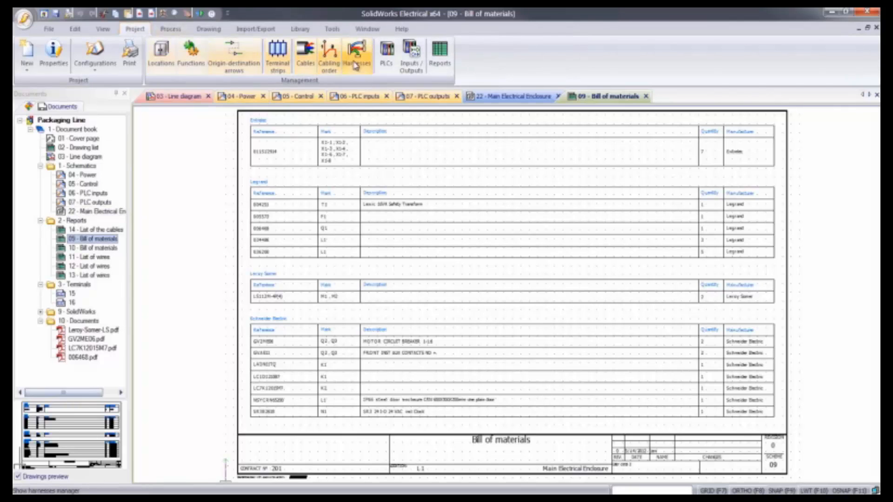
click(439, 56)
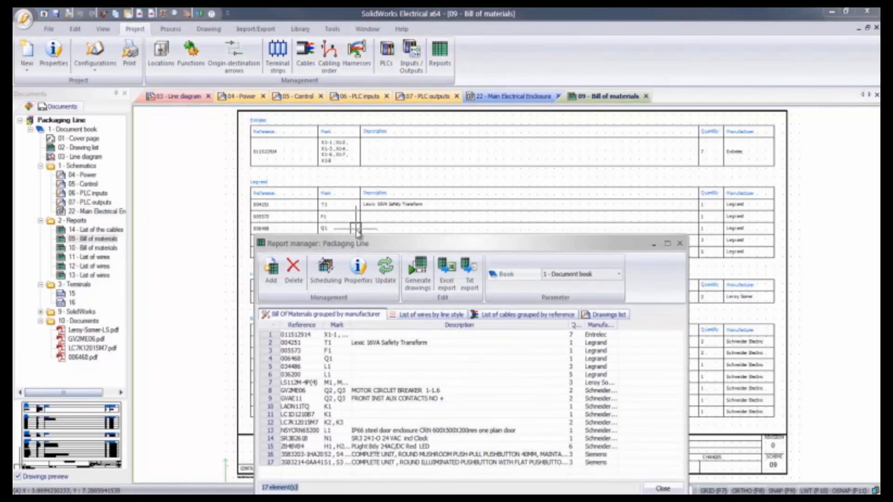
Add the PlcIO_Imperial template, the PLC Inputs / Outputs list, to the project's reports.
drag(355, 243, 333, 139)
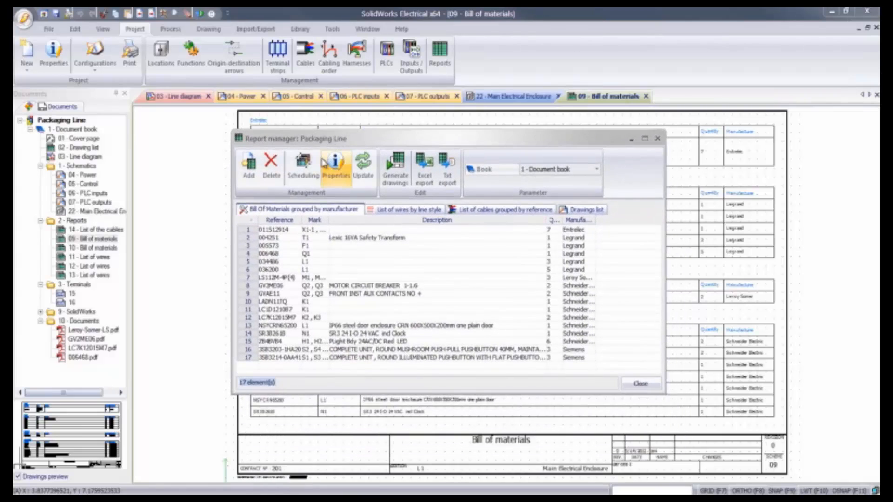
click(251, 168)
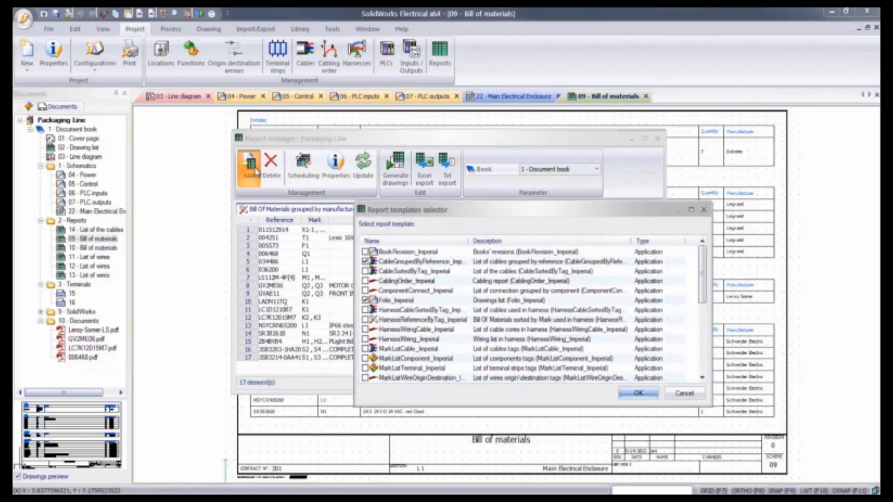
scroll(366, 330, down, 2)
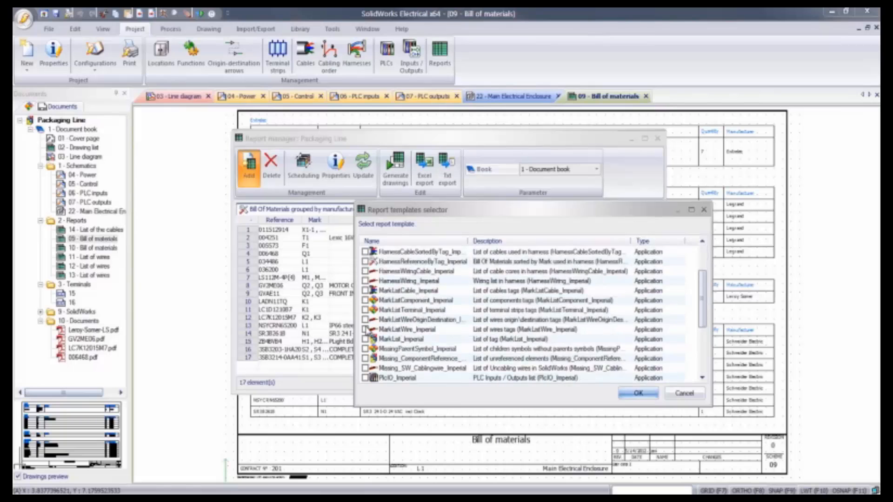
click(365, 378)
click(638, 393)
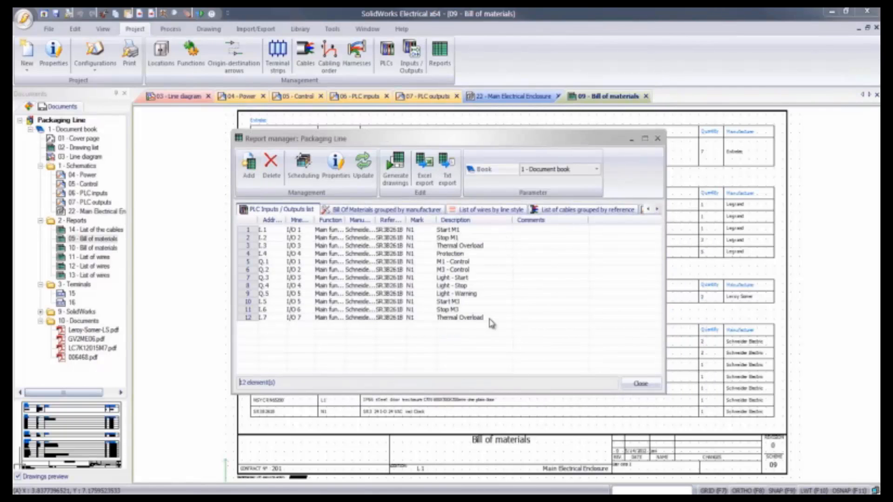
Generate the report drawings with the PLC Inputs / Outputs list included, and open the new PLC inputs and outputs drawing.
click(396, 174)
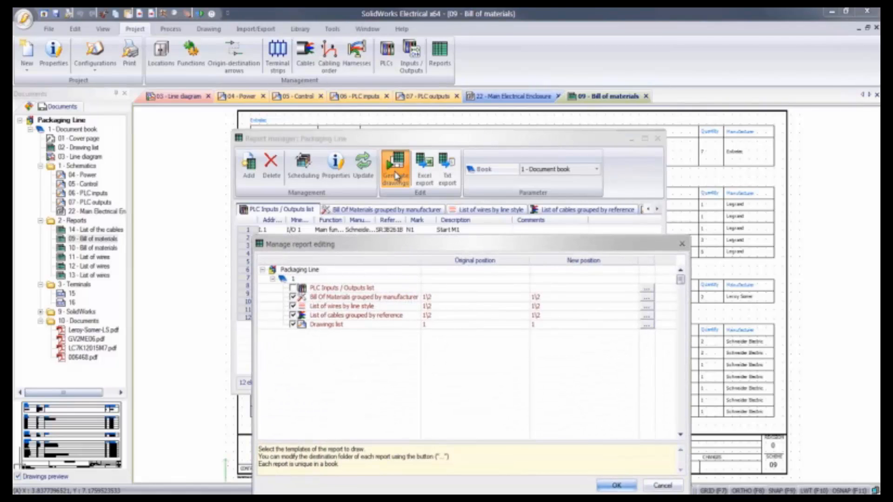
drag(409, 241, 391, 166)
click(592, 411)
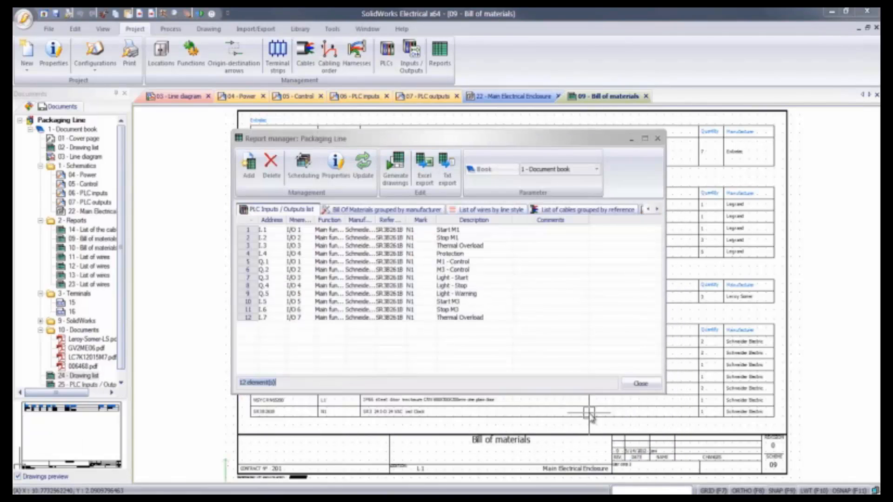
click(641, 383)
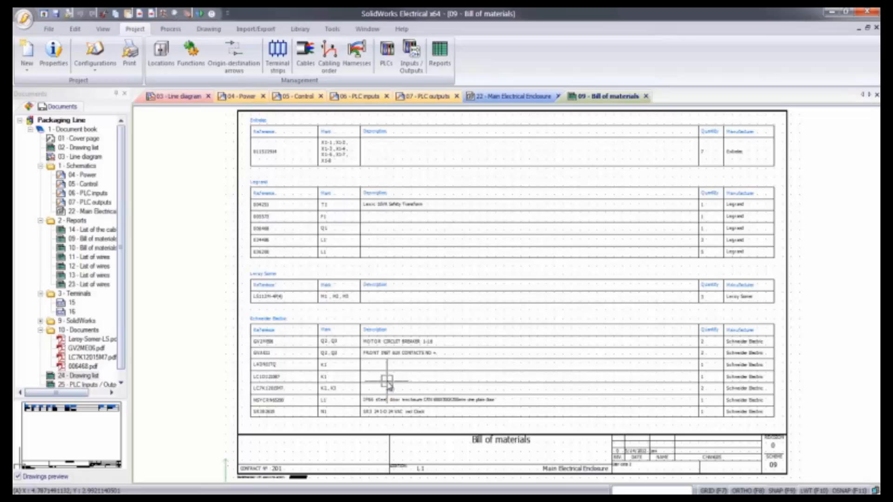
click(101, 385)
double_click(100, 385)
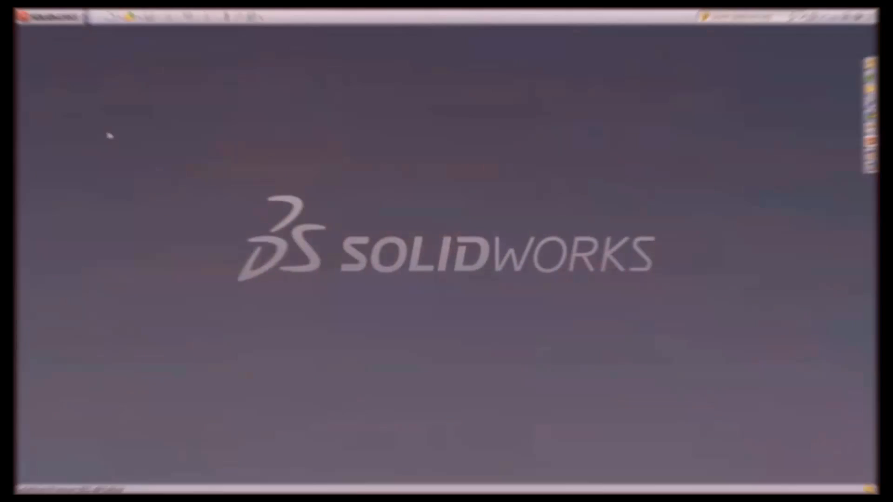
Switch to SolidWorks and open the Packaging Line project from the SolidWorks Electrical Projects Manager.
click(112, 14)
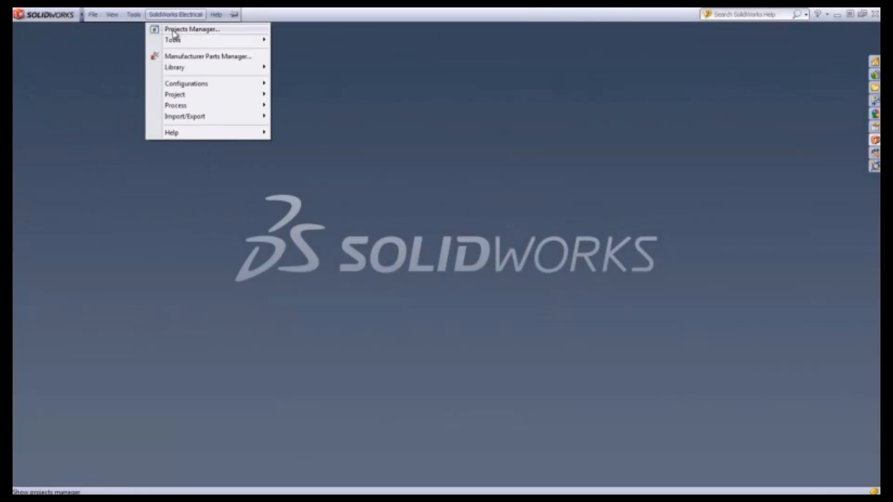
click(173, 32)
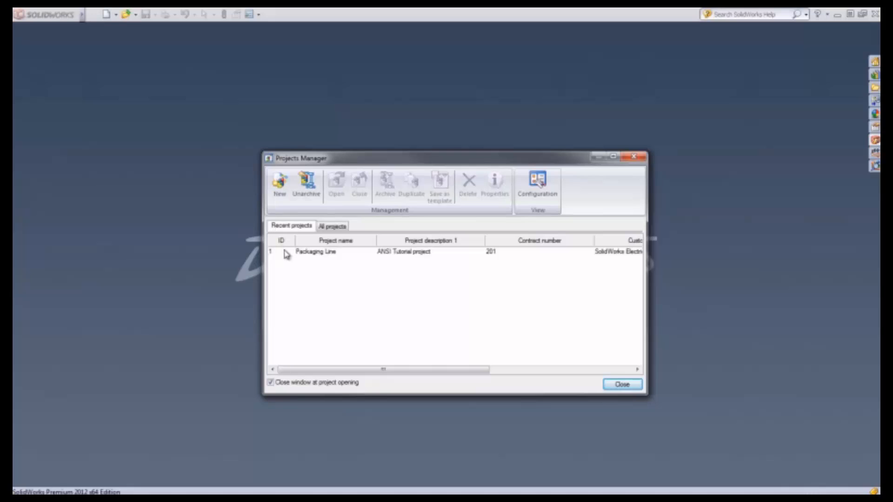
click(285, 252)
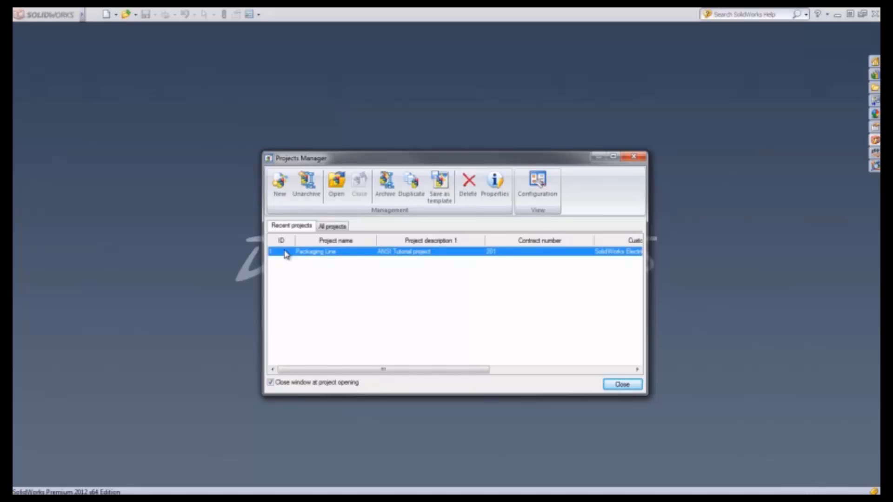
click(335, 183)
Open the ANSI Tutorial project assembly from the 9 - SolidWorks folder of the project's document book.
click(747, 53)
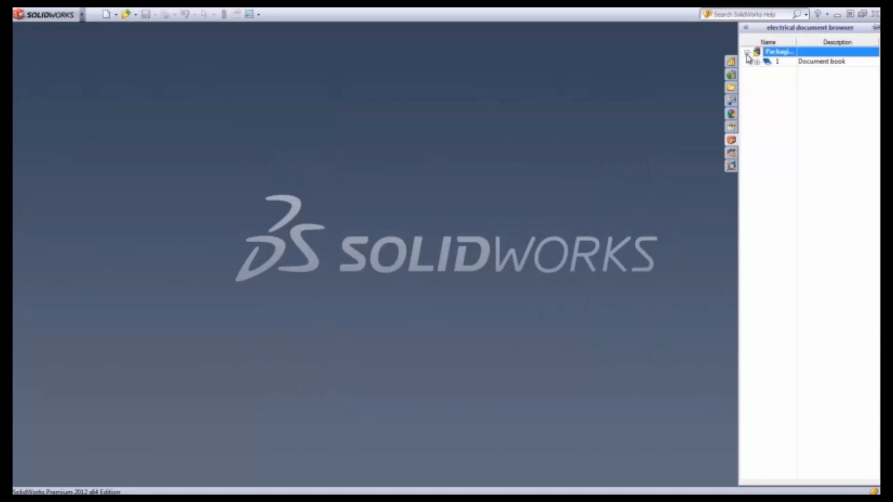
click(757, 62)
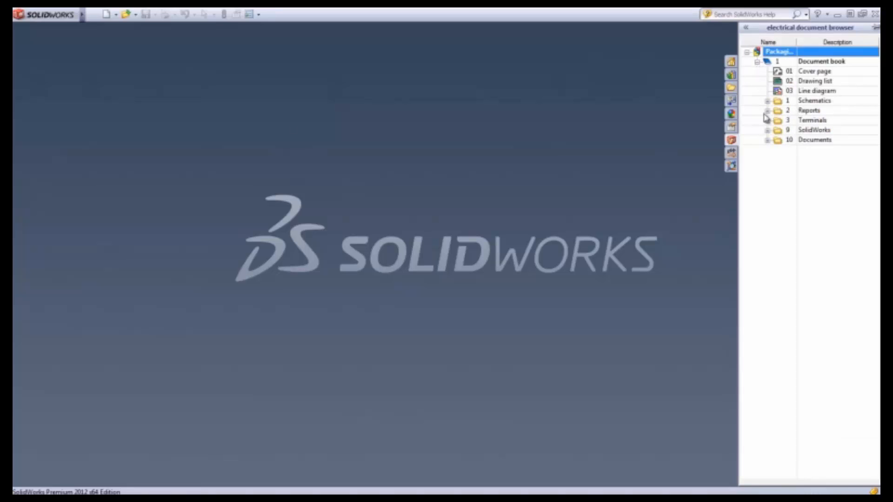
click(767, 131)
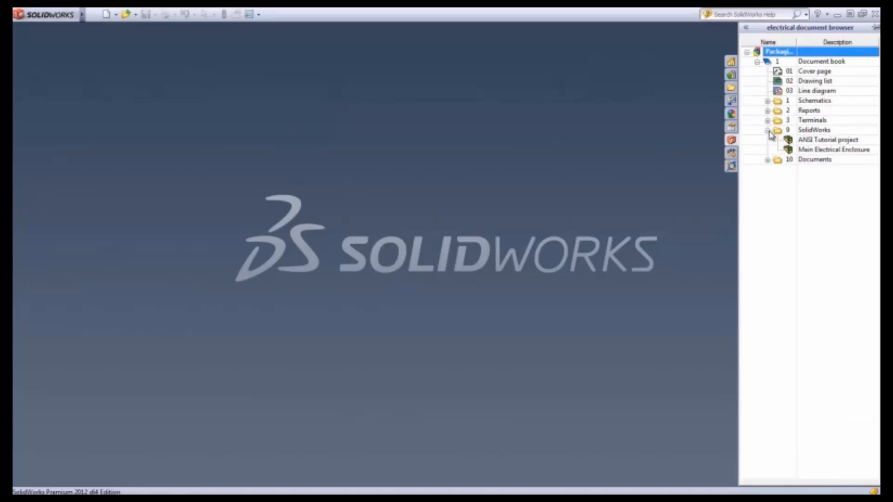
double_click(810, 141)
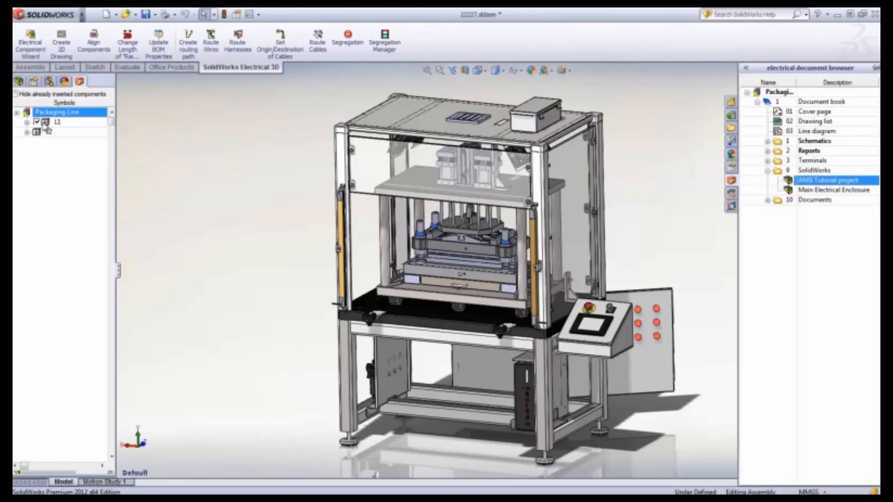
Examine the electrical components of the L2 location nested under L1, expanding the parts of F1 and K1.
click(27, 122)
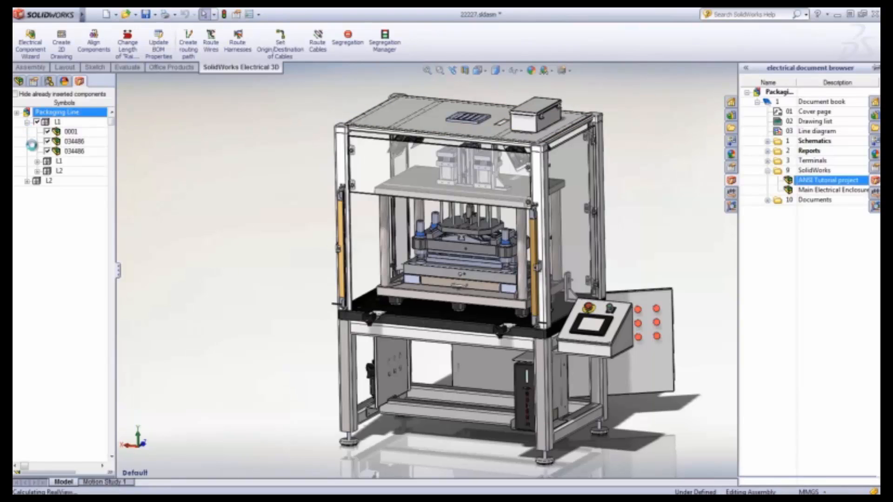
click(36, 172)
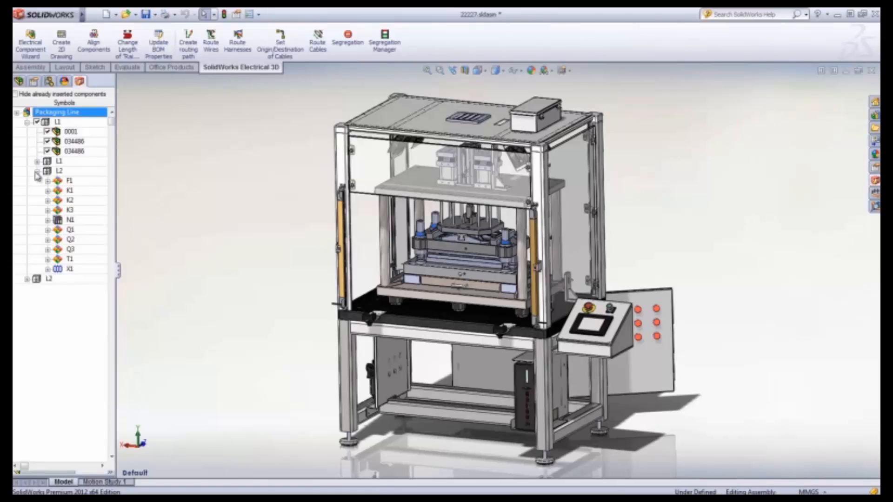
click(48, 181)
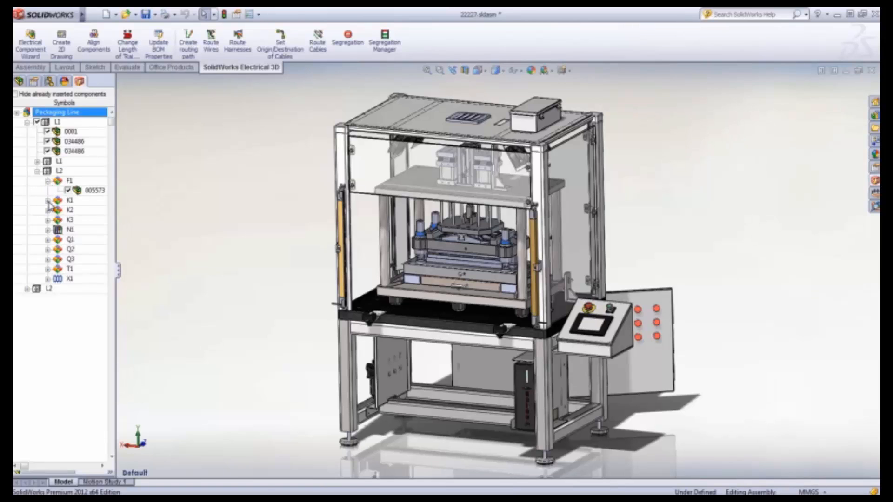
click(47, 201)
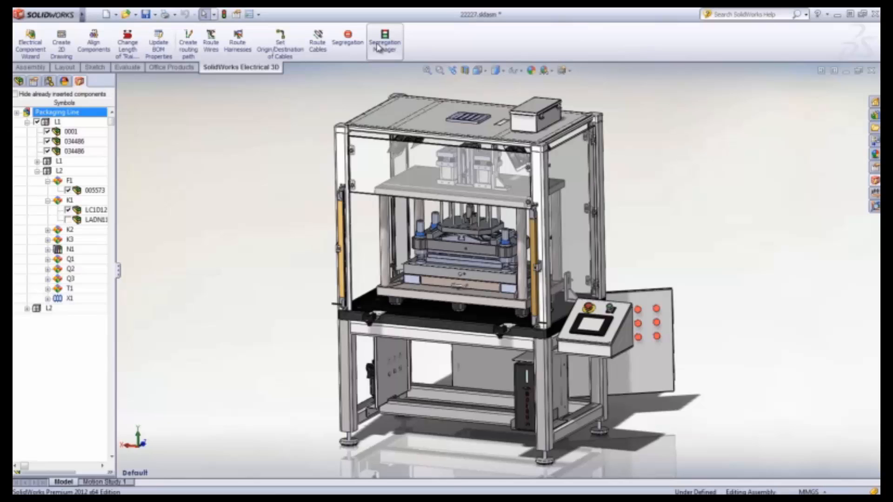
Route the wires of all components as a SolidWorks Route using splines, with the assembly shown in the Electrical Panel view.
click(212, 45)
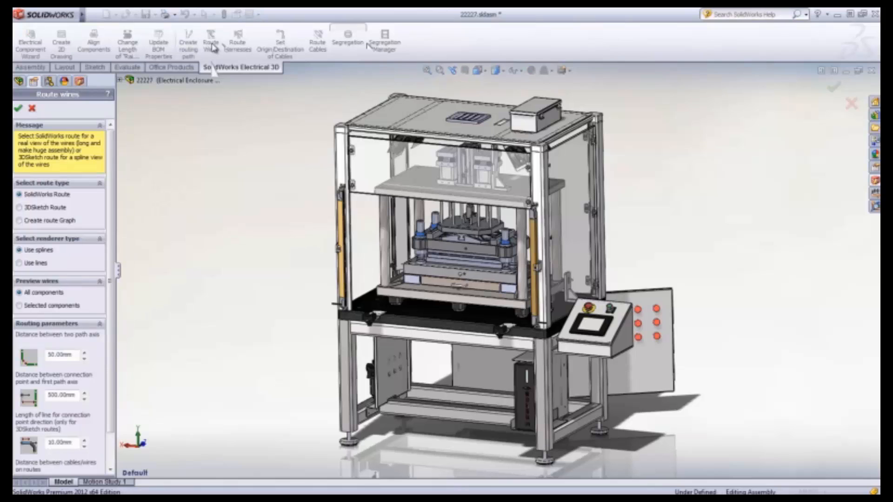
click(479, 70)
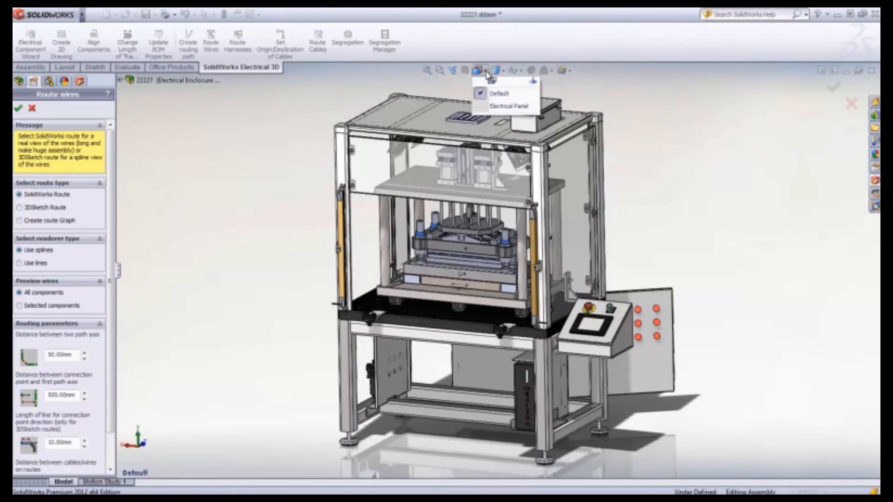
click(492, 138)
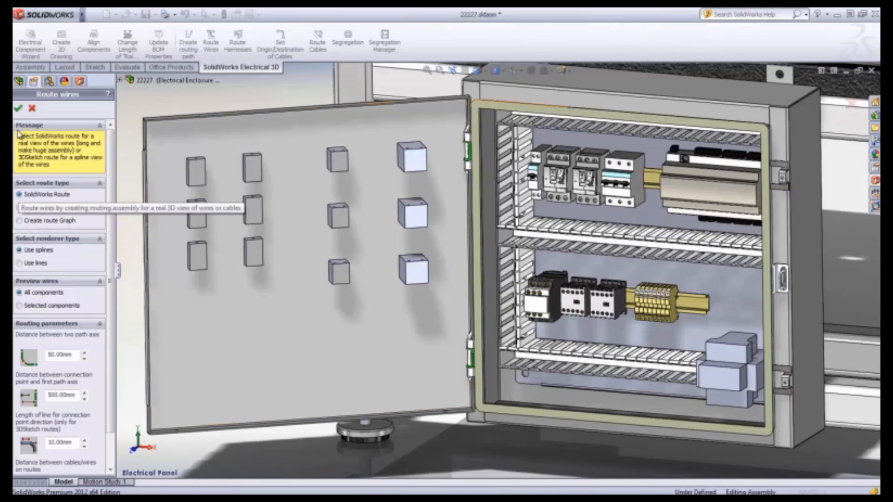
click(18, 109)
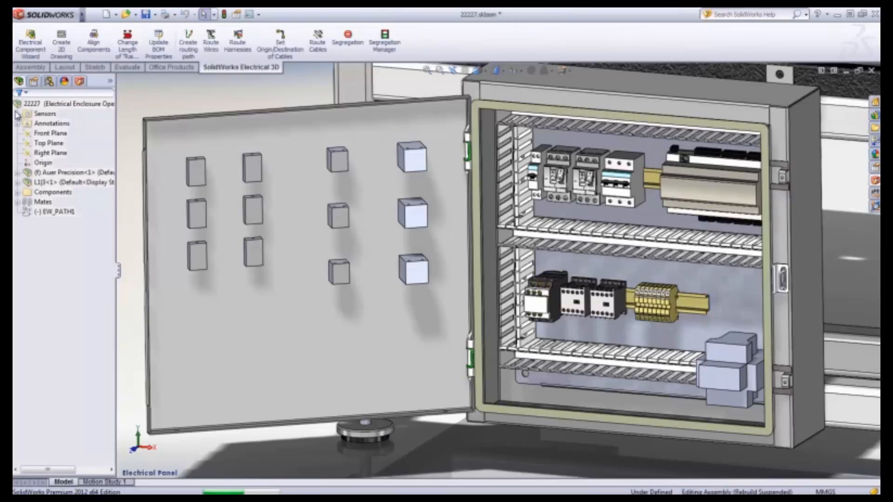